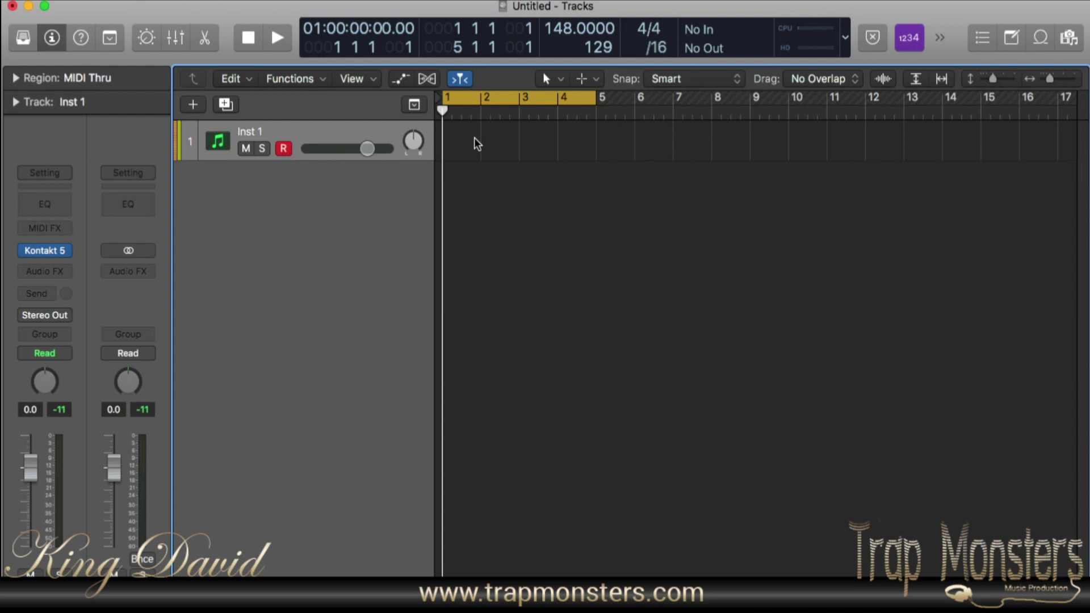
Step: Create an empty MIDI region at bar 1 of the Inst 1 track, extend it to four bars, and open it for note editing
right_click(475, 138)
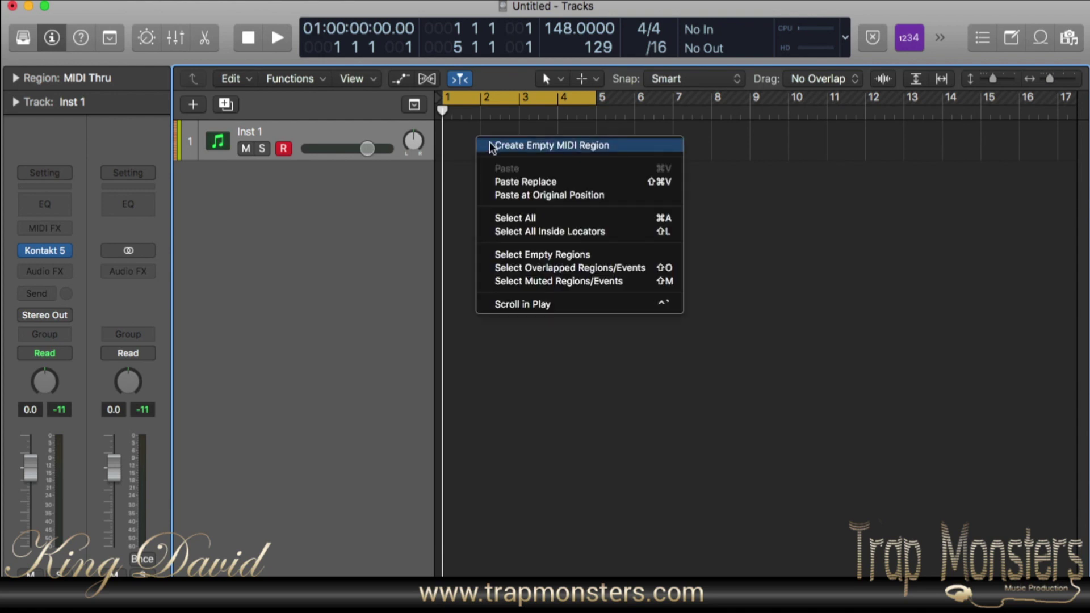
left_click(493, 147)
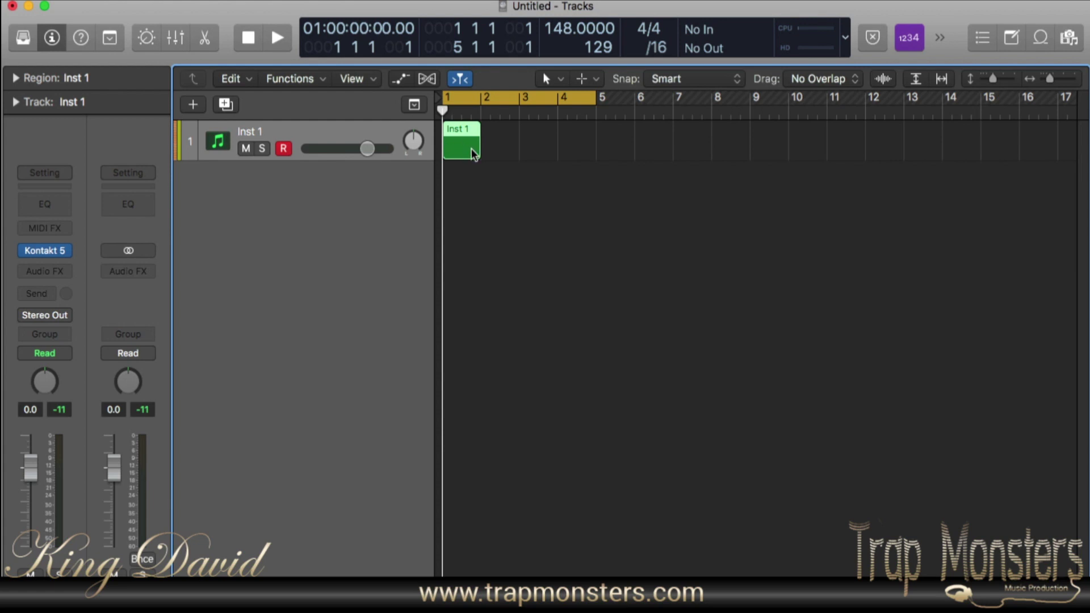
left_click_drag(477, 150, 595, 156)
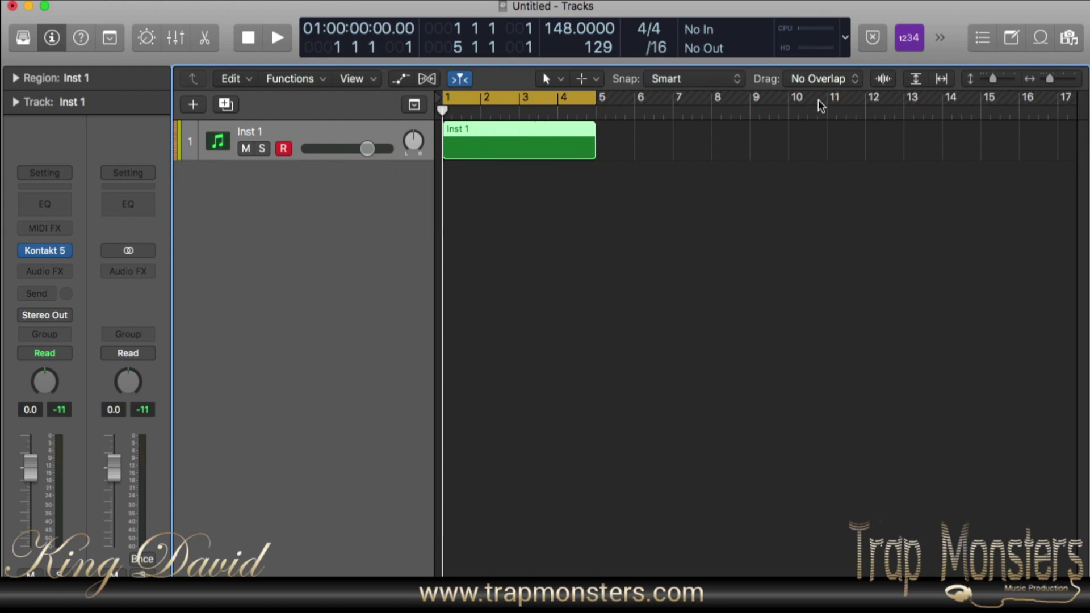
double_click(514, 145)
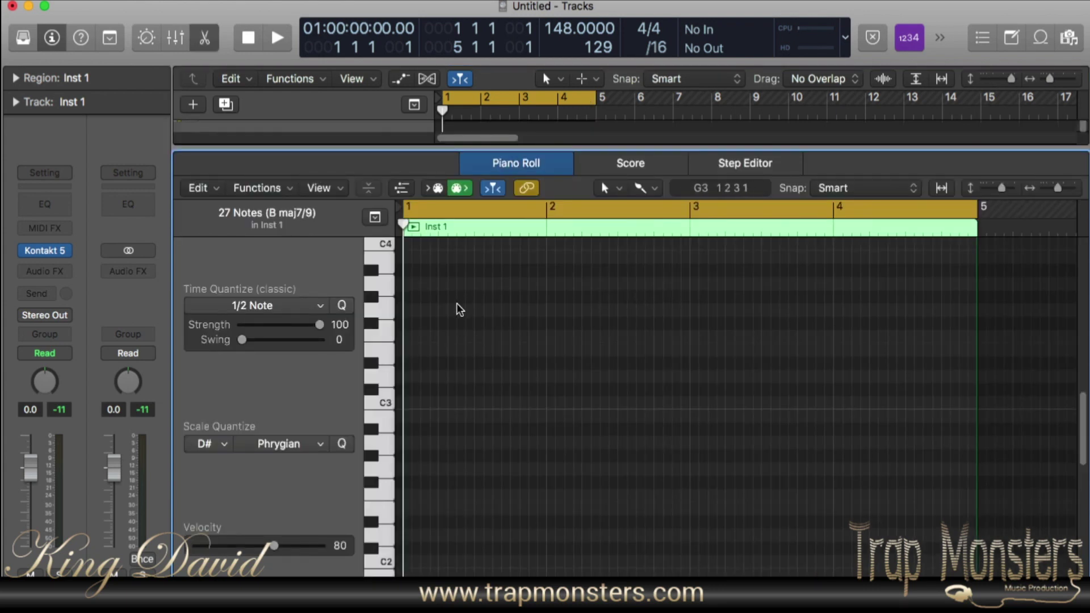
Step: Set the region's time quantize to 1/2 Note and its scale quantize to D# Phrygian
left_click(322, 310)
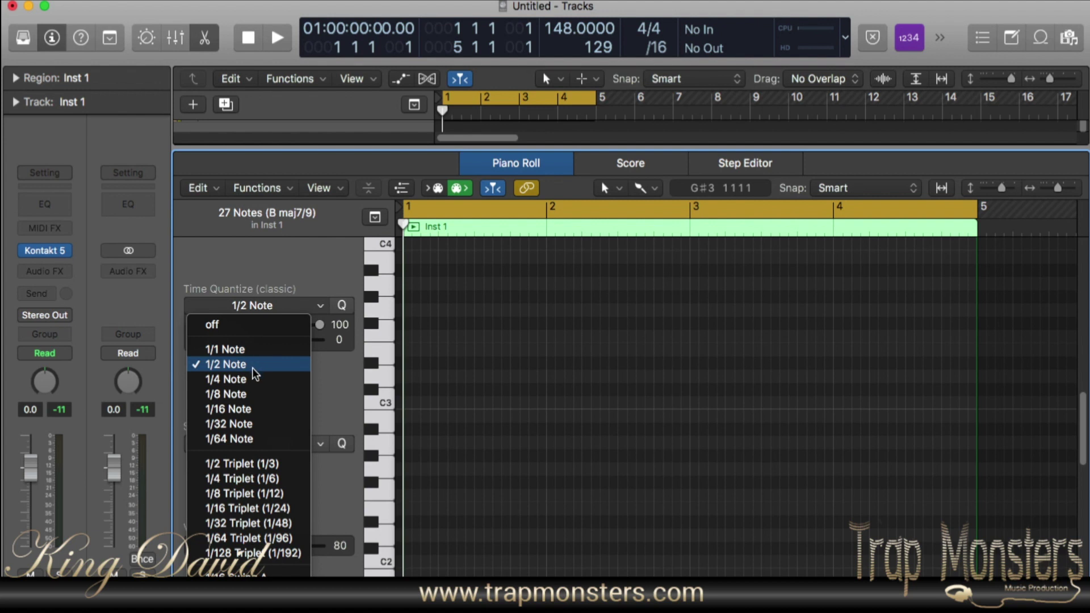
left_click(225, 366)
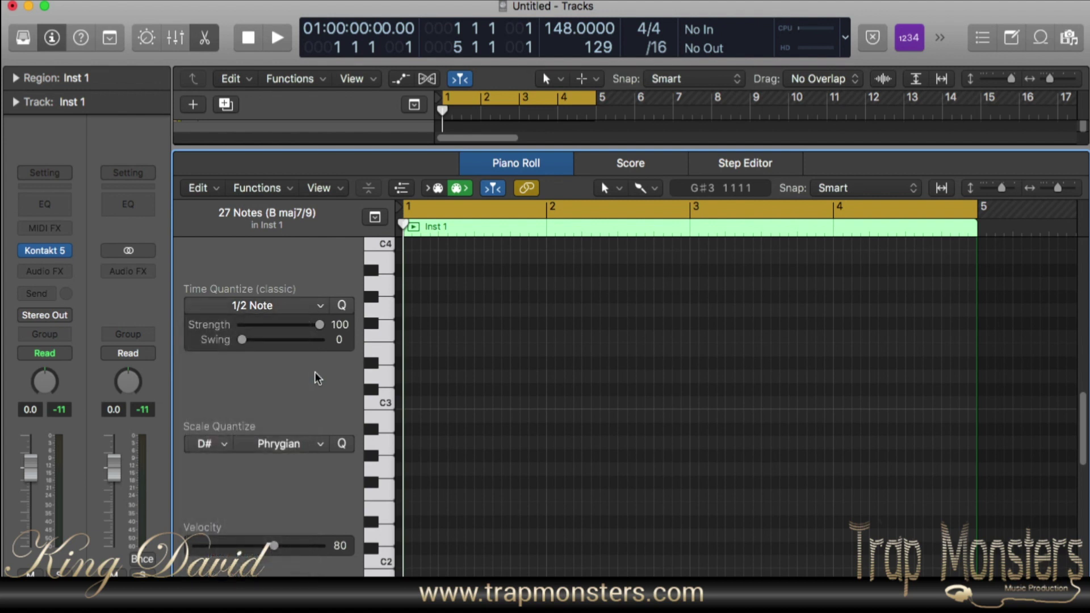
left_click(224, 446)
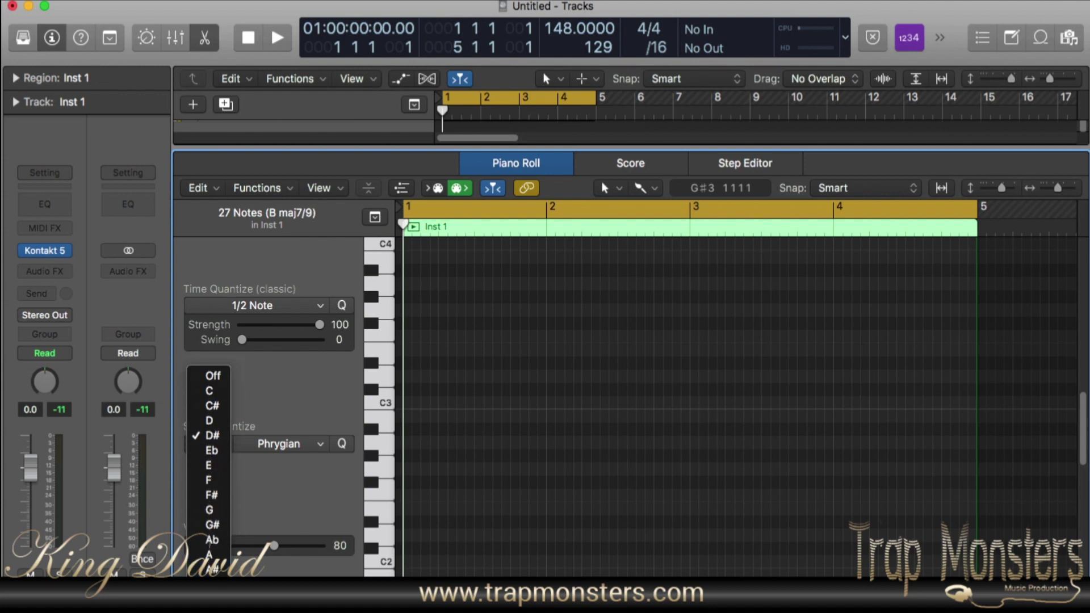
left_click(212, 446)
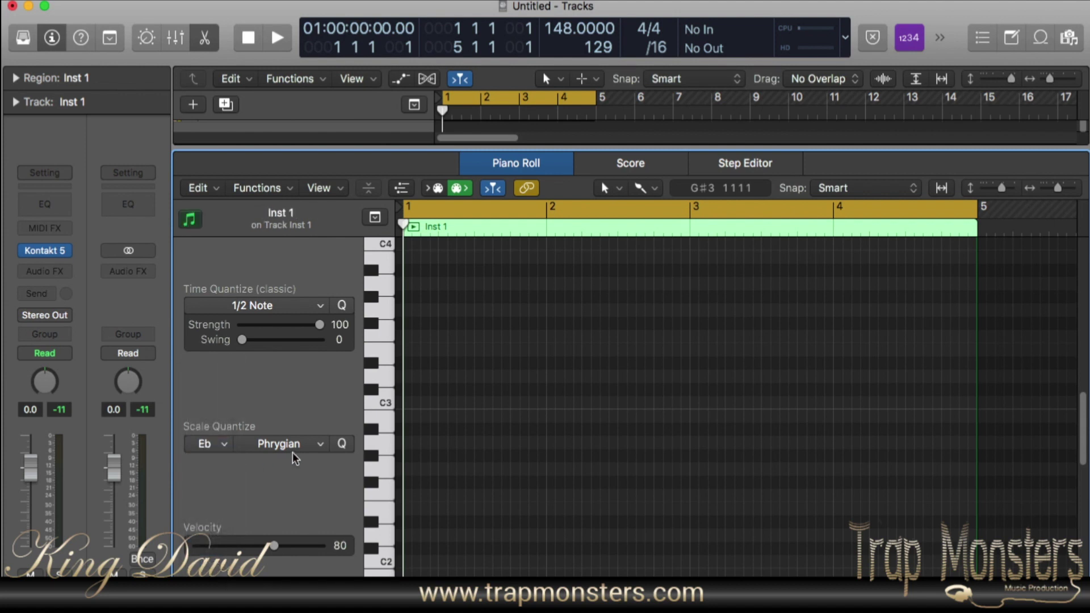
left_click(321, 449)
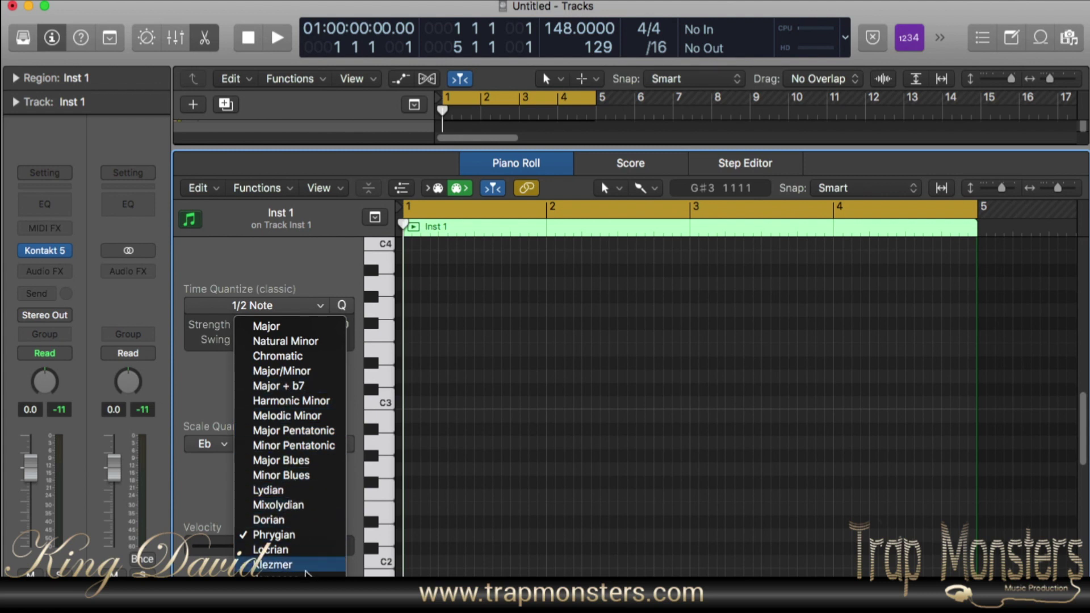
left_click(302, 534)
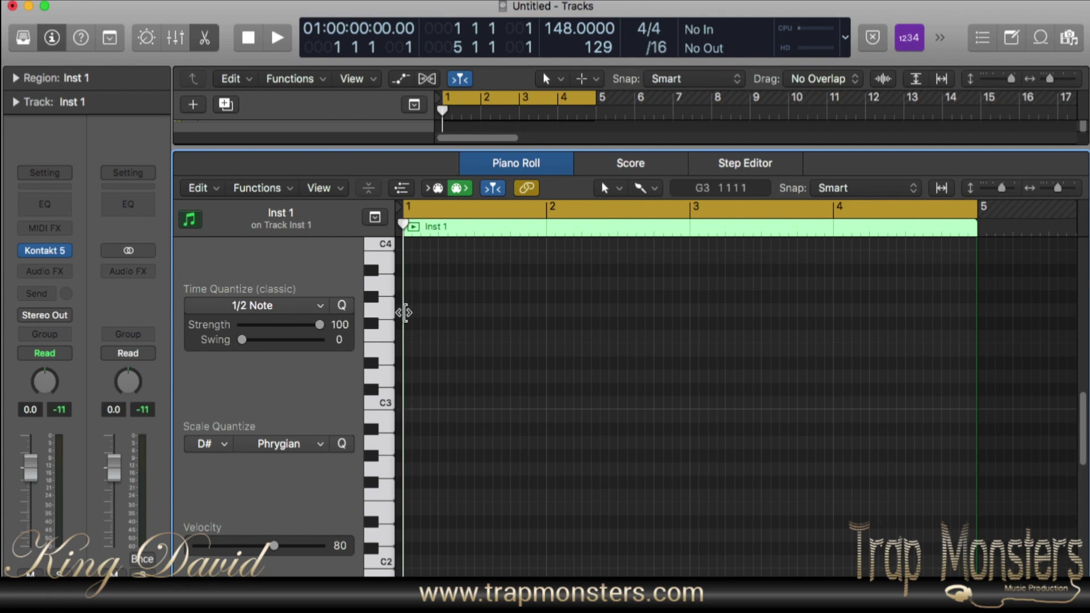
Step: Choose the Brush Tool and paint a half note on A#2 at the start of bar 1
left_click(651, 188)
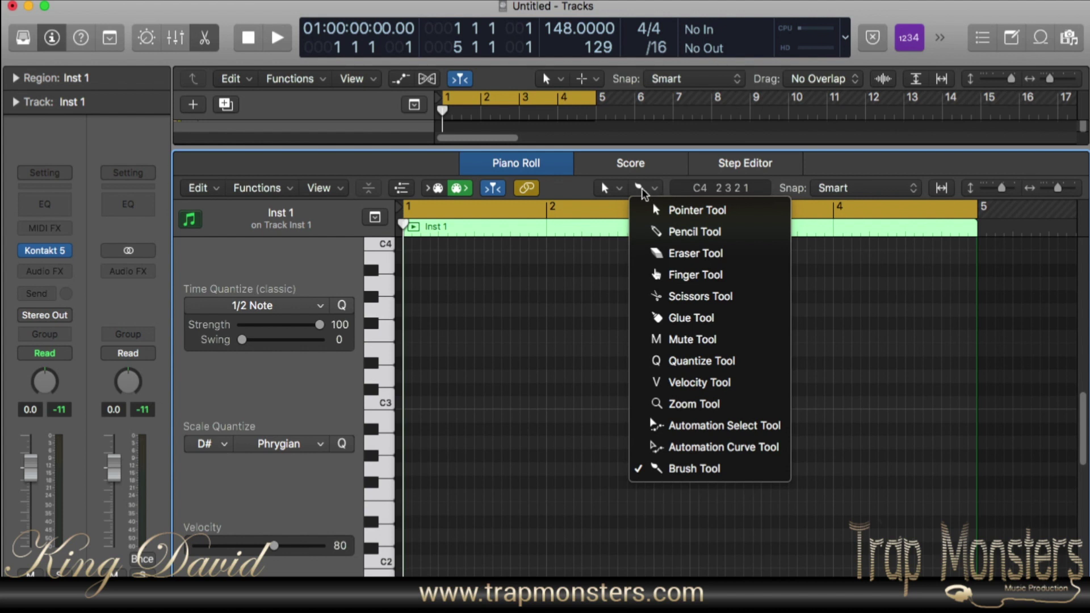
left_click(696, 470)
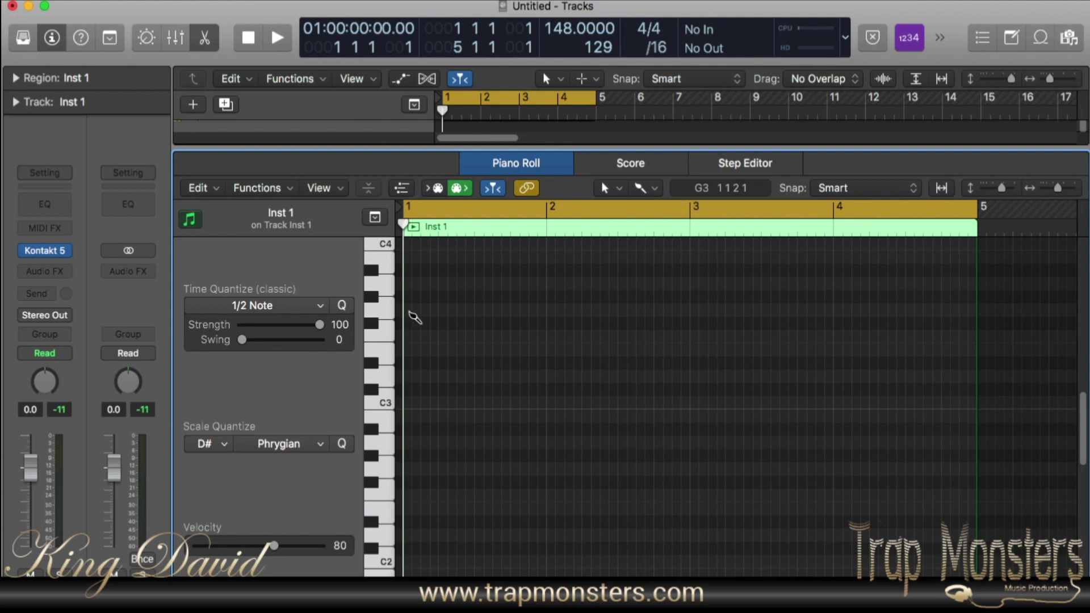
left_click(414, 311)
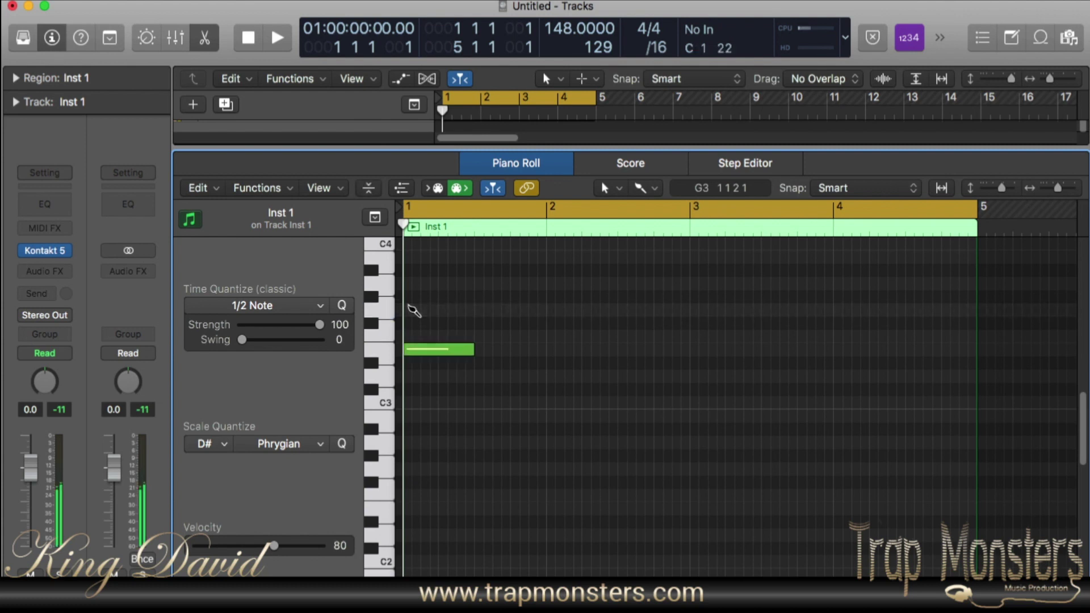
left_click(422, 353)
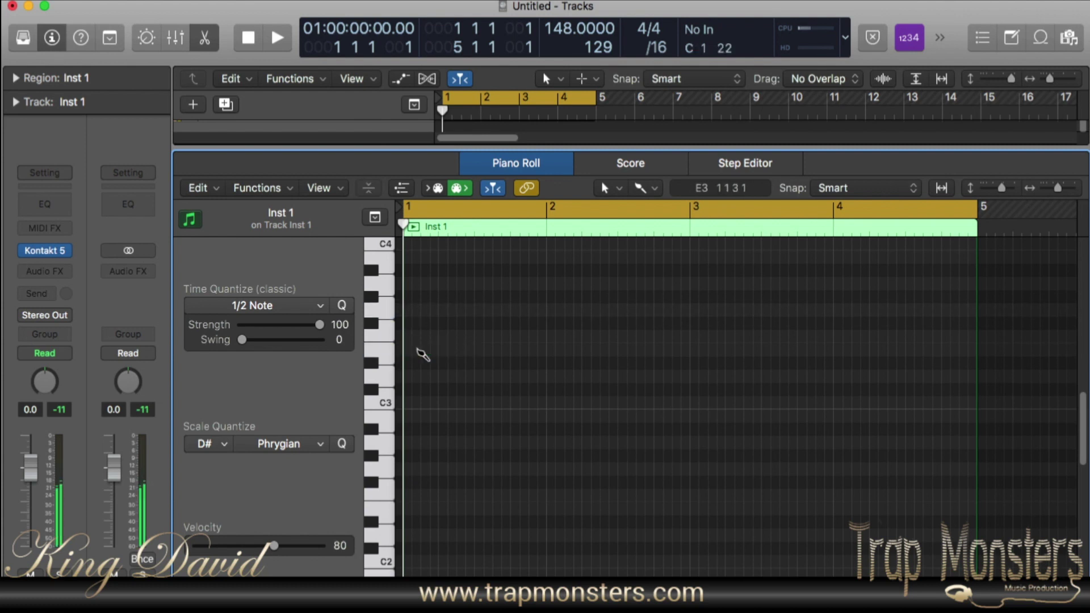
mouse_move(421, 336)
left_mouse_down()
mouse_move(409, 357)
mouse_move(418, 335)
mouse_move(409, 261)
mouse_move(418, 413)
left_mouse_up()
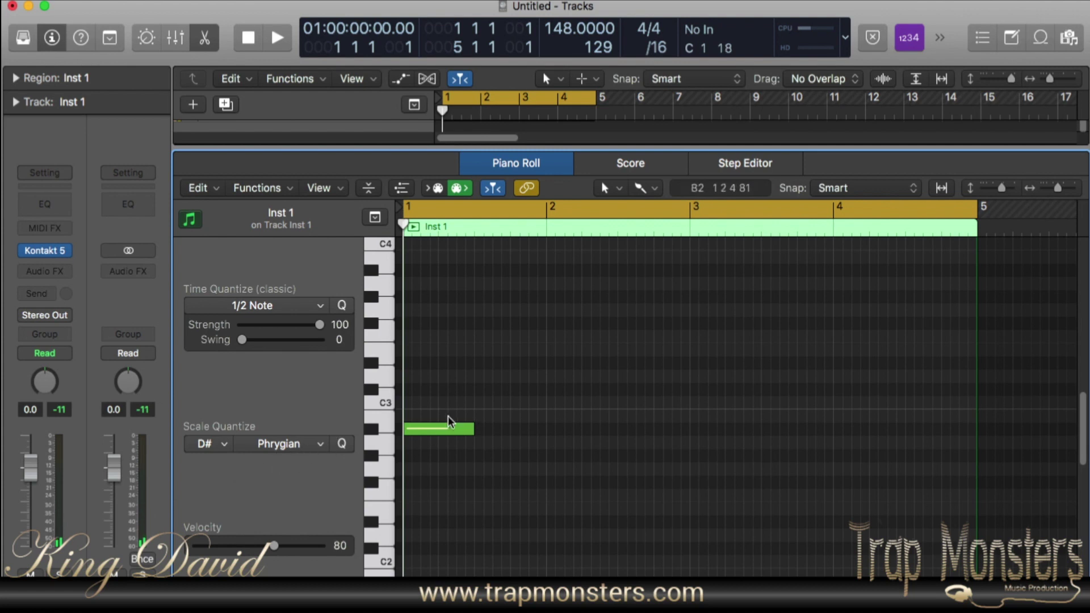
Step: Build up the first chord at bar 1 with half notes on C#3, F#3 and B3
left_click(419, 390)
left_click(418, 367)
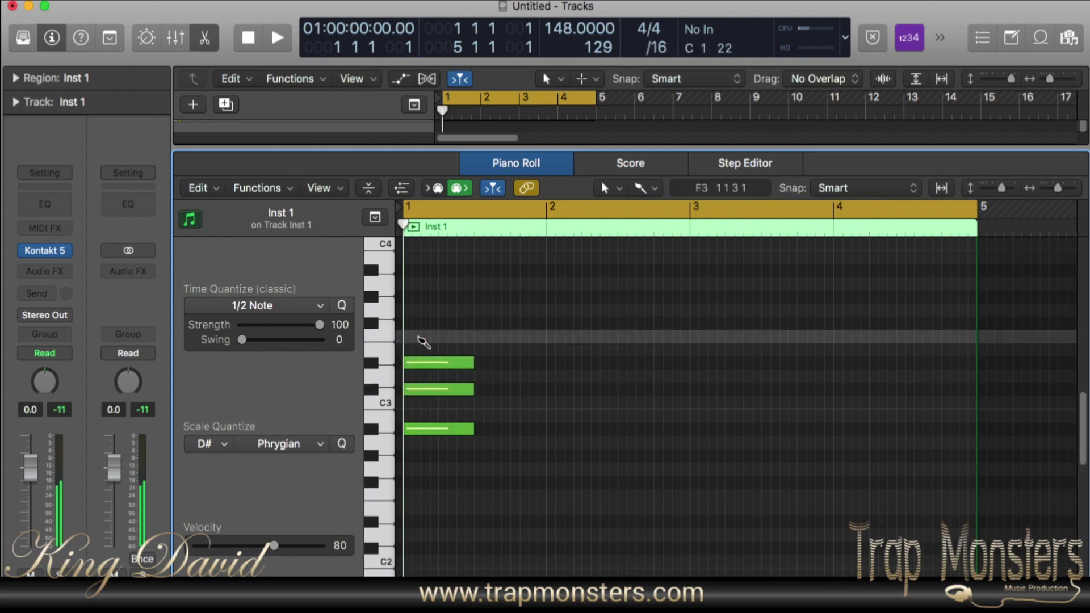
left_click(426, 363)
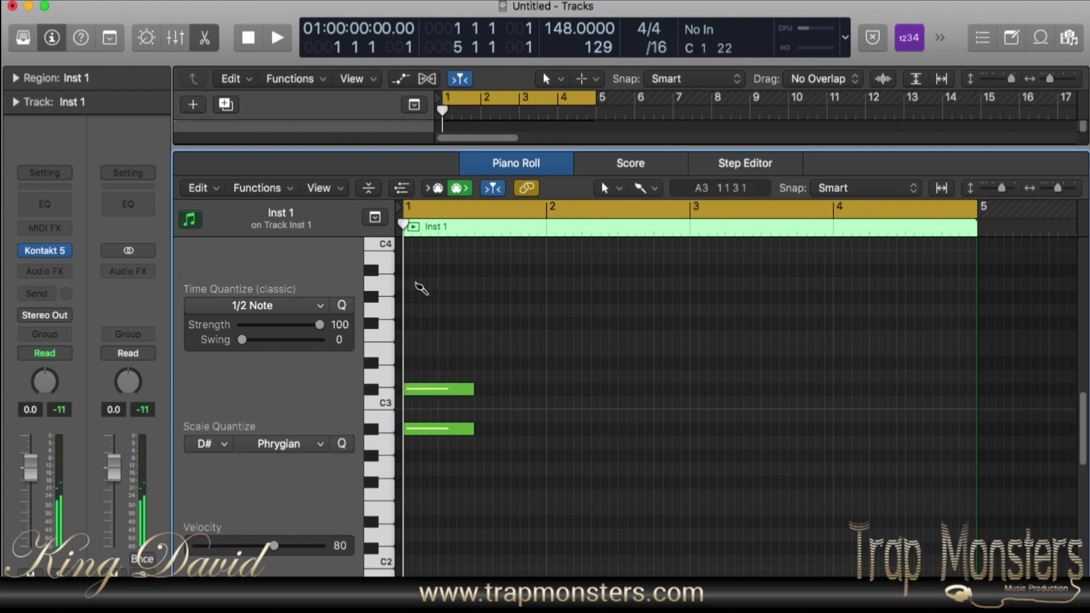
left_click_drag(414, 284, 425, 322)
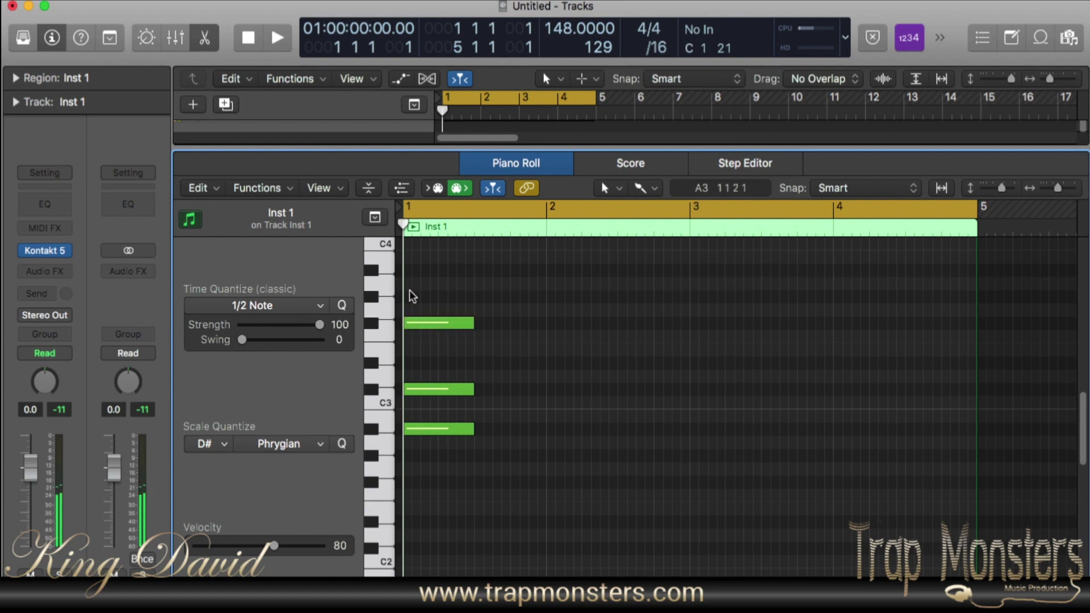
left_click(425, 324)
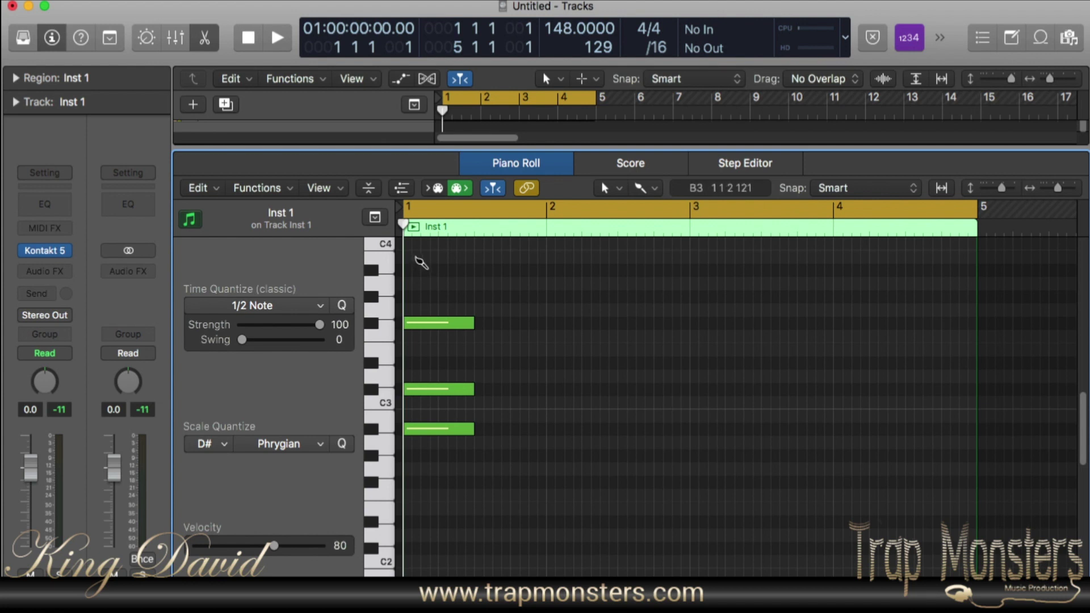
left_click(418, 256)
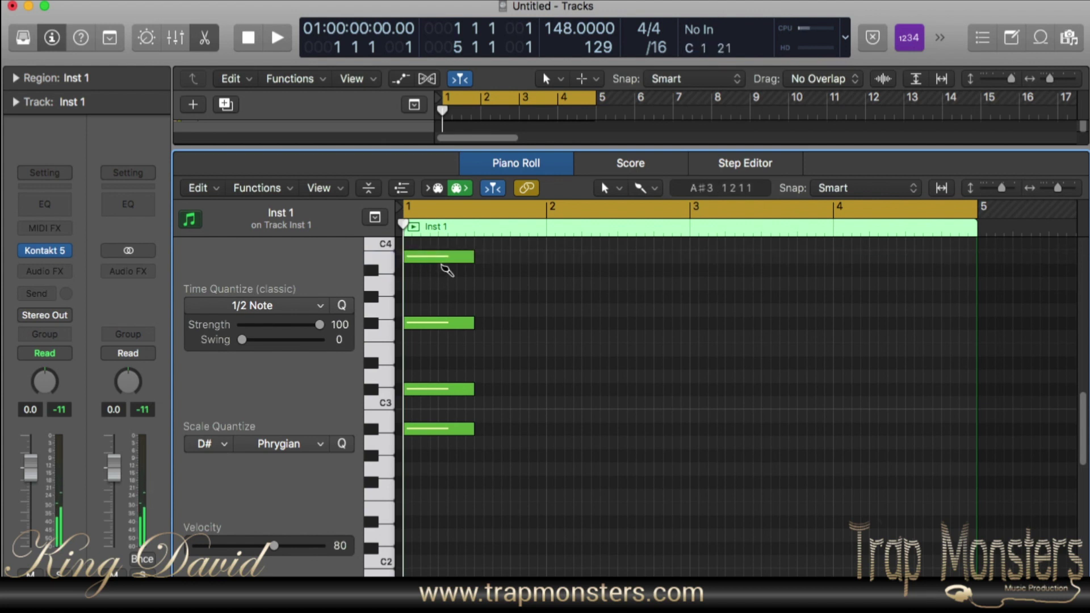
Step: Paint a second chord of A#3, E3 and G#2 half notes on beat 3 of bar 1 and play it back
left_click(499, 270)
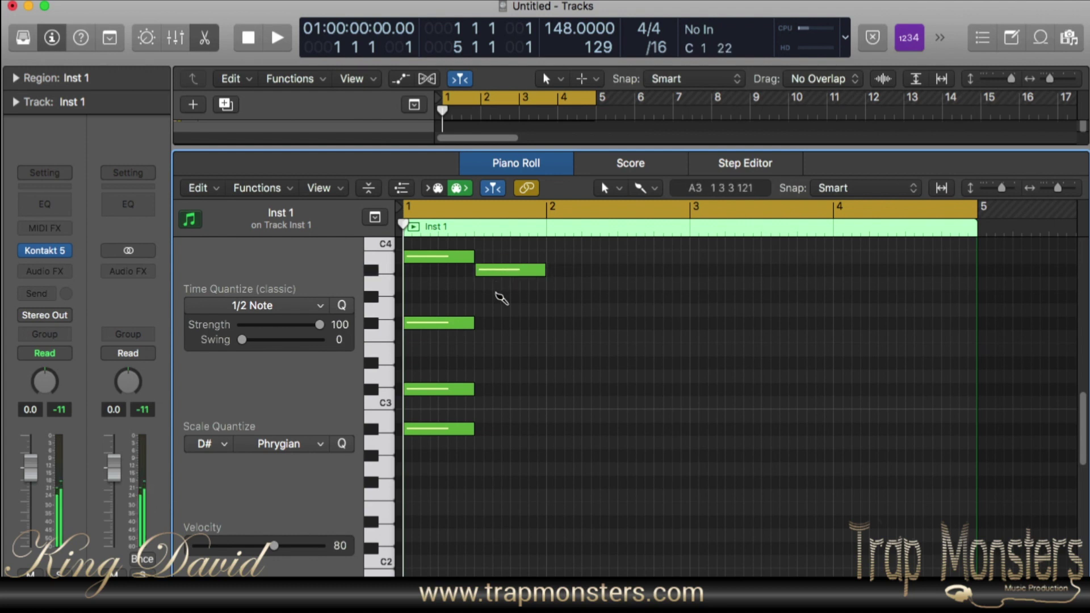
left_click(499, 349)
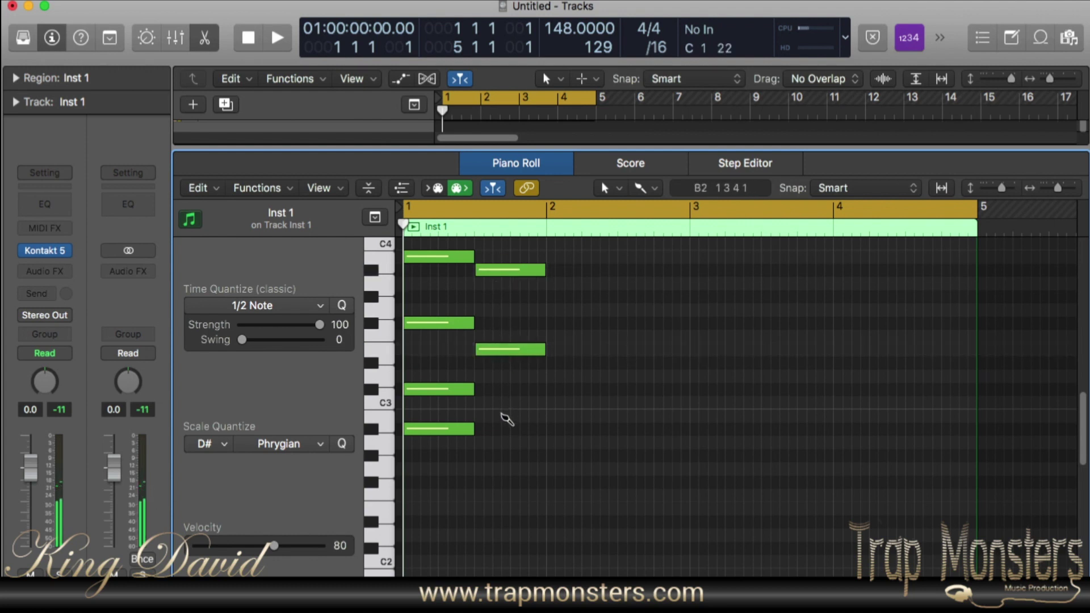
left_click(499, 455)
key("space")
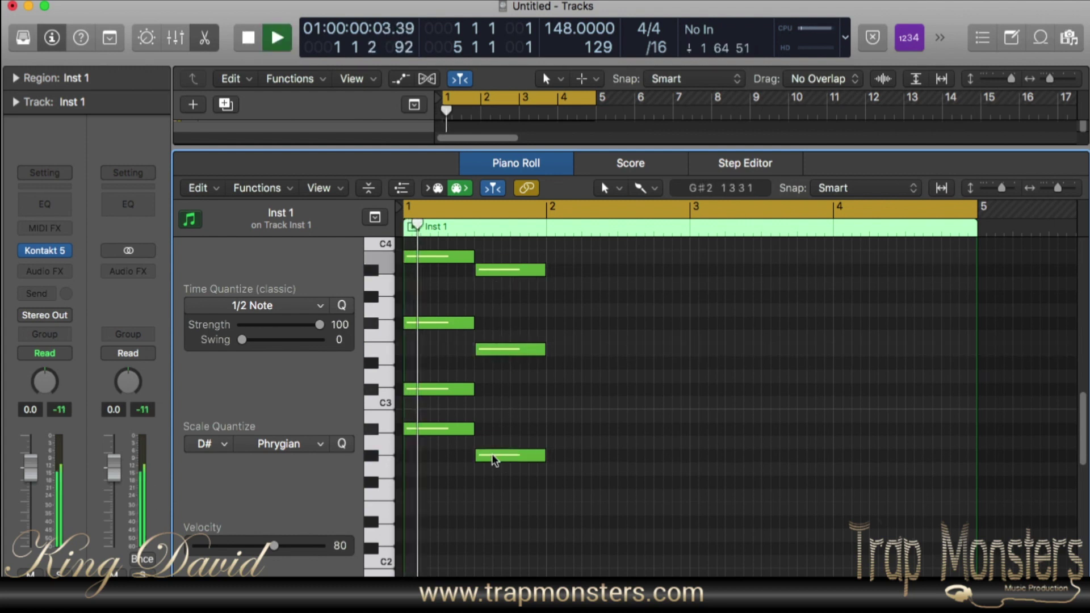
key("Return")
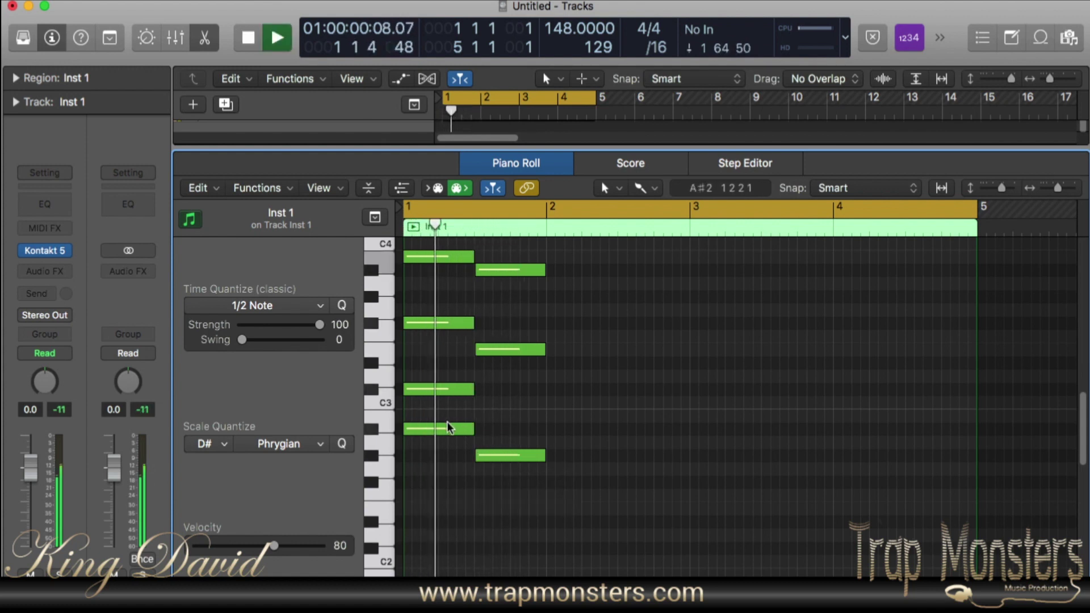
key("space")
Step: Delete the A#2 note from the first chord and listen to the chords from the start
mouse_move(449, 429)
key("Delete")
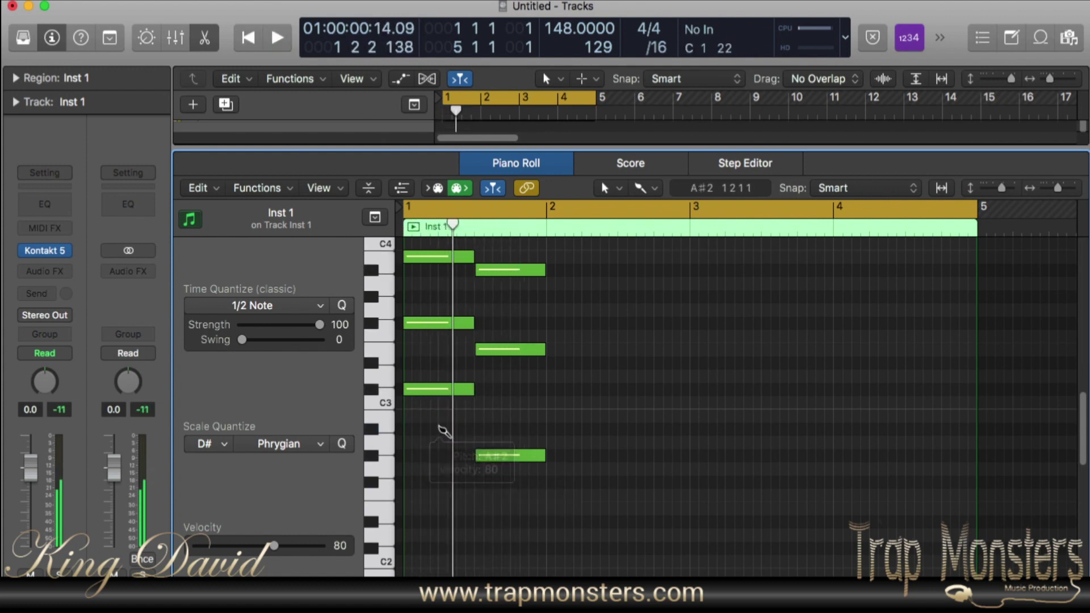
key("Return")
key("space")
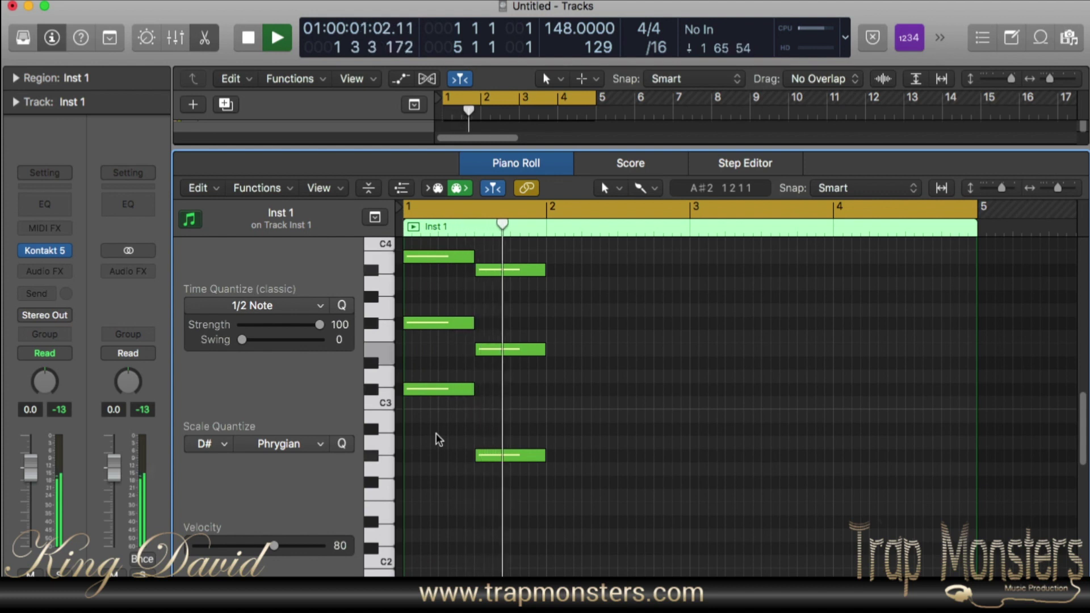
key("Return")
key("space")
Step: Move the second chord's lowest note up to A#2 and play back bar 1
left_click_drag(492, 458, 494, 429)
key("space")
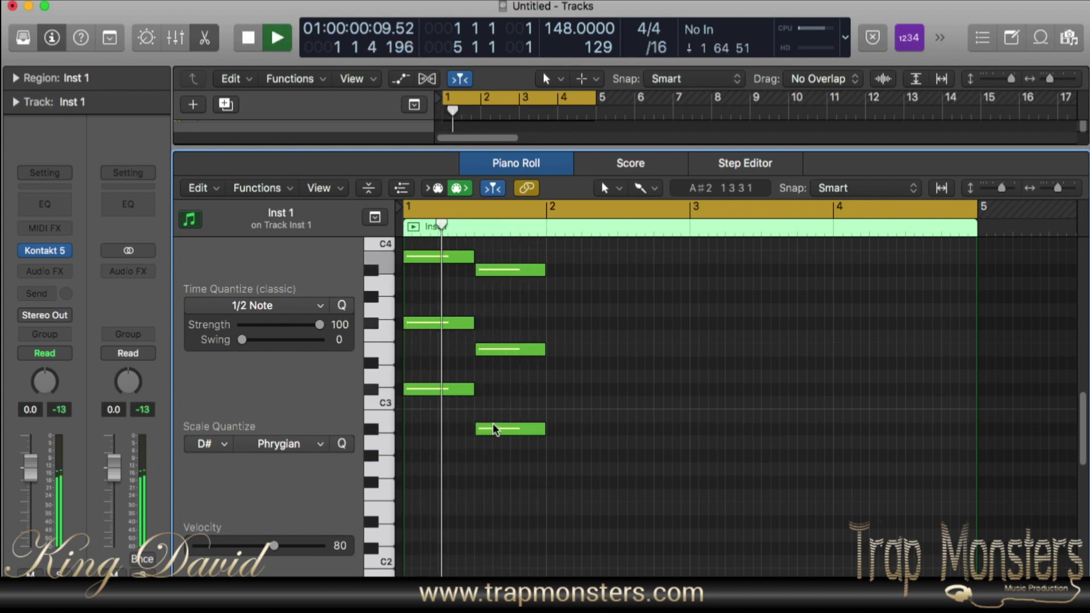
key("space")
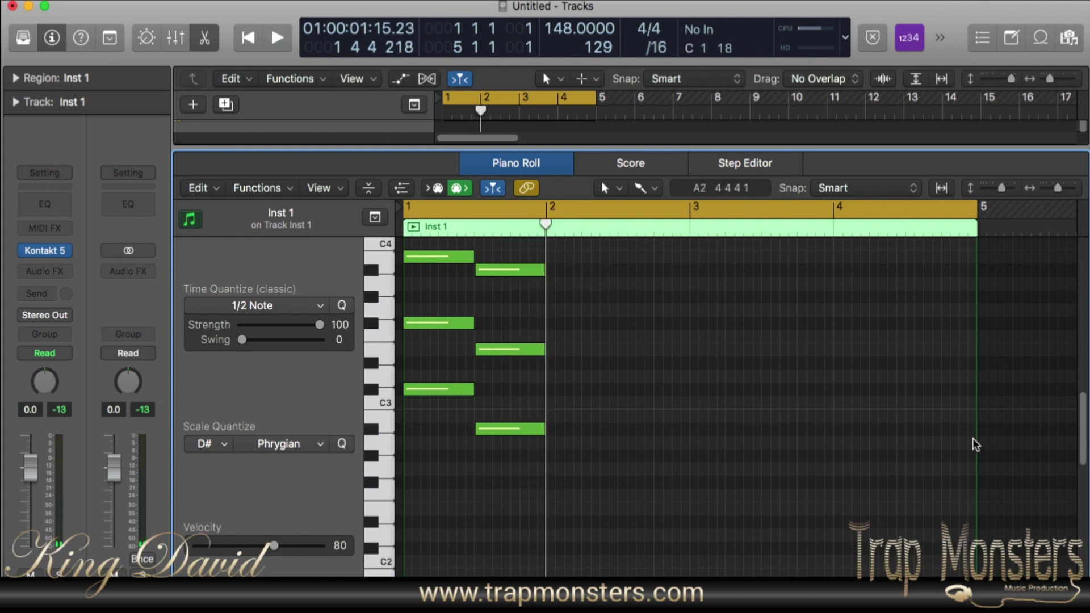
Step: Paint a third chord of D#4, A#3 and E3 half notes at the start of bar 2 and play it back
scroll(905, 440, "up", 3)
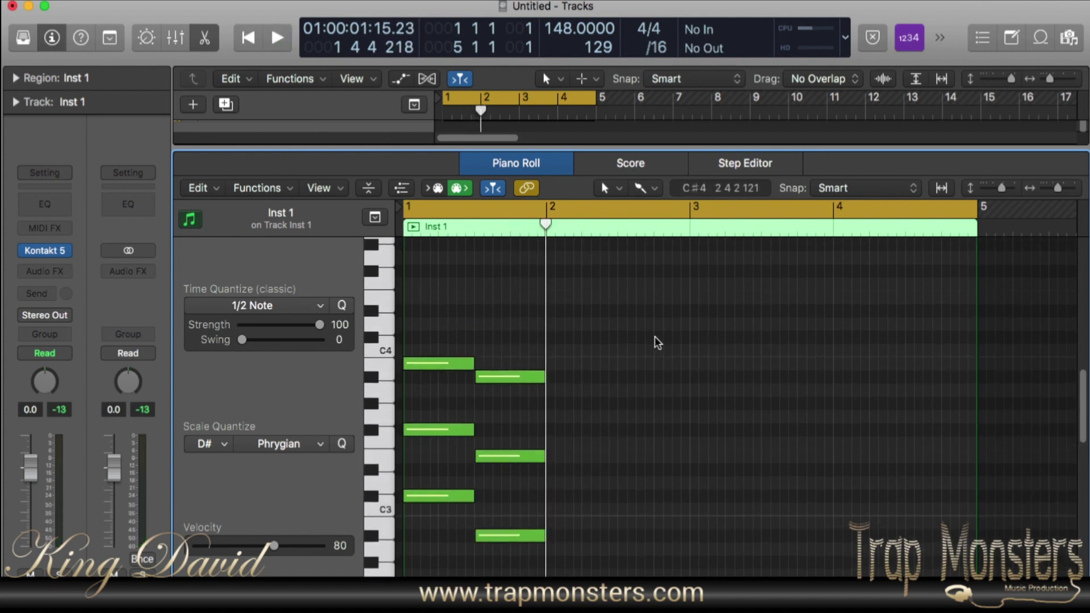
left_click(550, 310, "super")
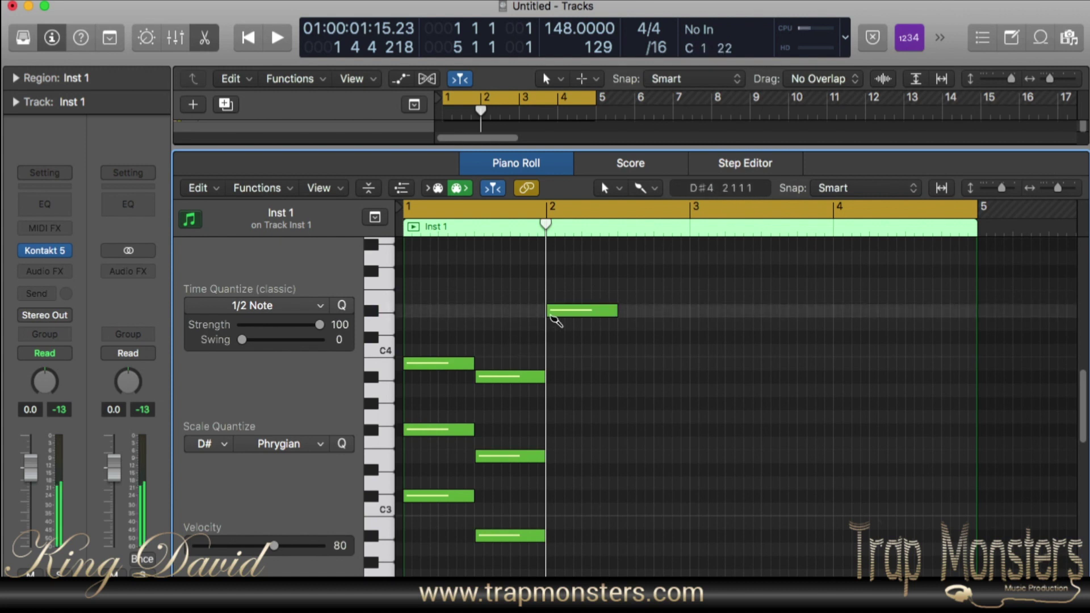
left_click(567, 377, "super")
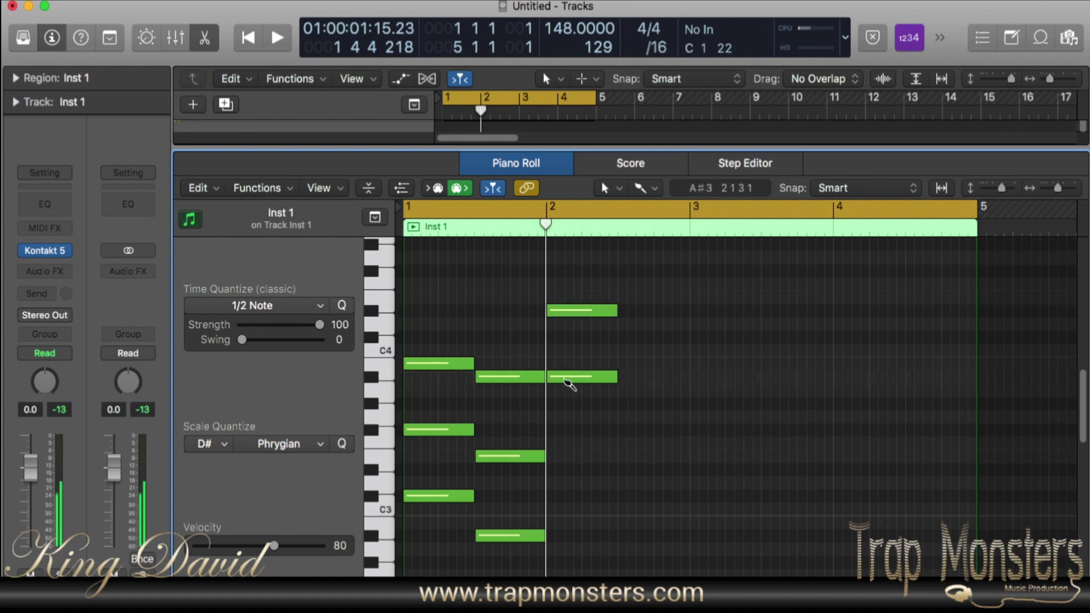
left_click(564, 456, "super")
key("space")
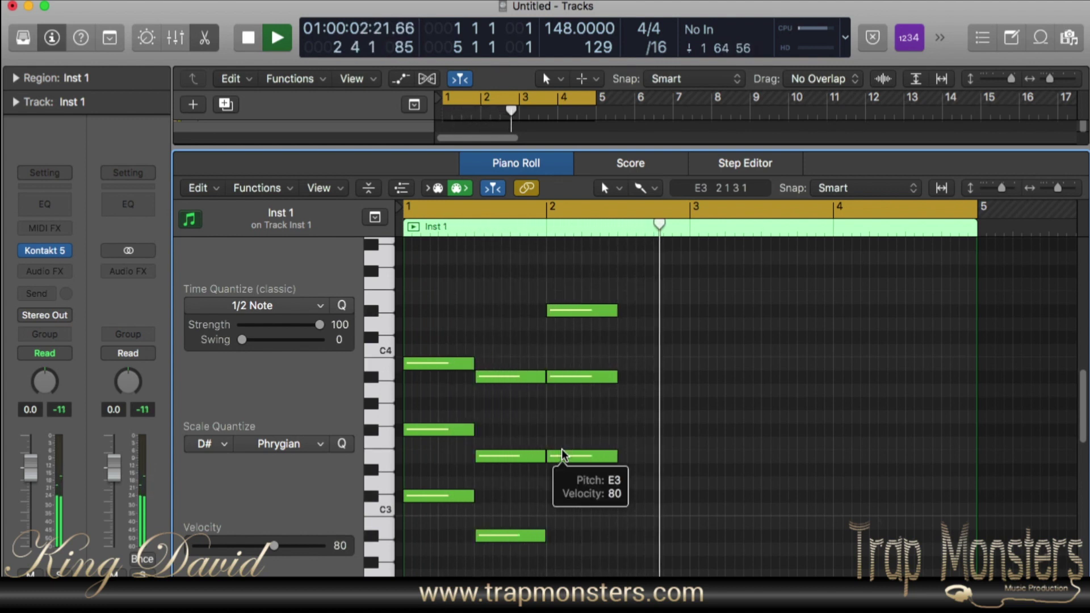
key("space")
Step: Copy the first chord's three notes to beat 3 of bar 2 and play the progression from the start
left_click_drag(428, 321, 644, 500)
key("Return")
key("space")
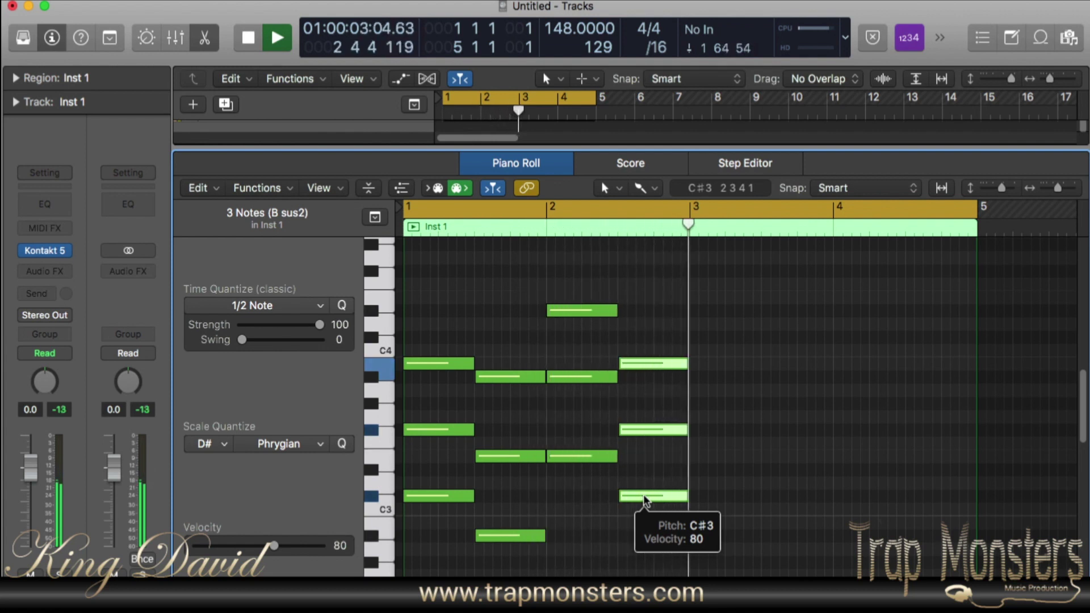
key("space")
Step: Duplicate all the chords of bars 1 and 2 into bars 3 and 4, play the full region, and deselect the notes
left_click_drag(679, 275, 735, 444)
mouse_move(452, 451)
key("space")
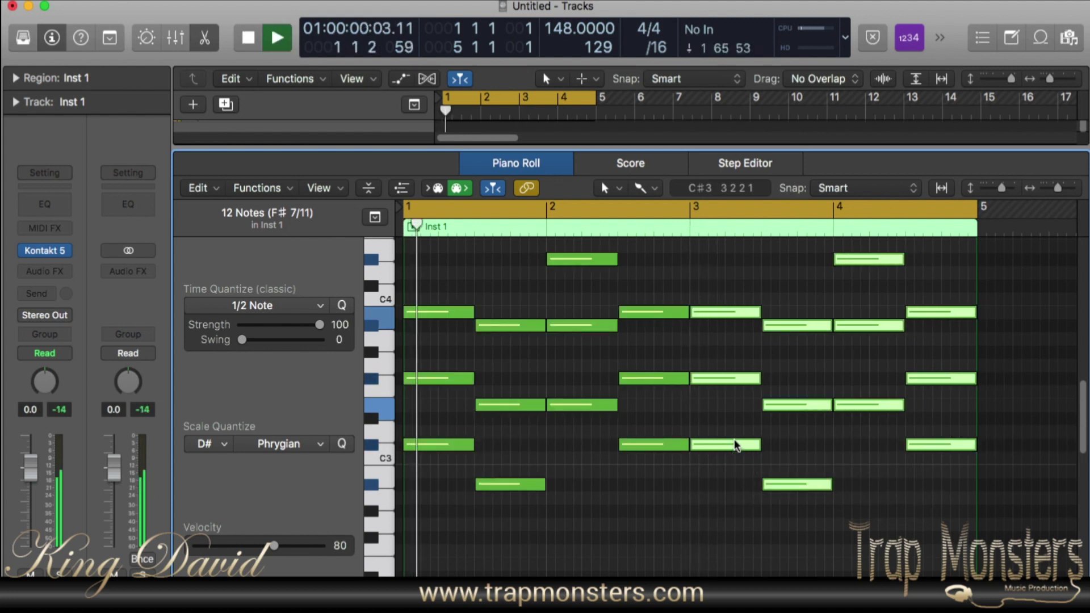
left_click(677, 469)
mouse_move(758, 308)
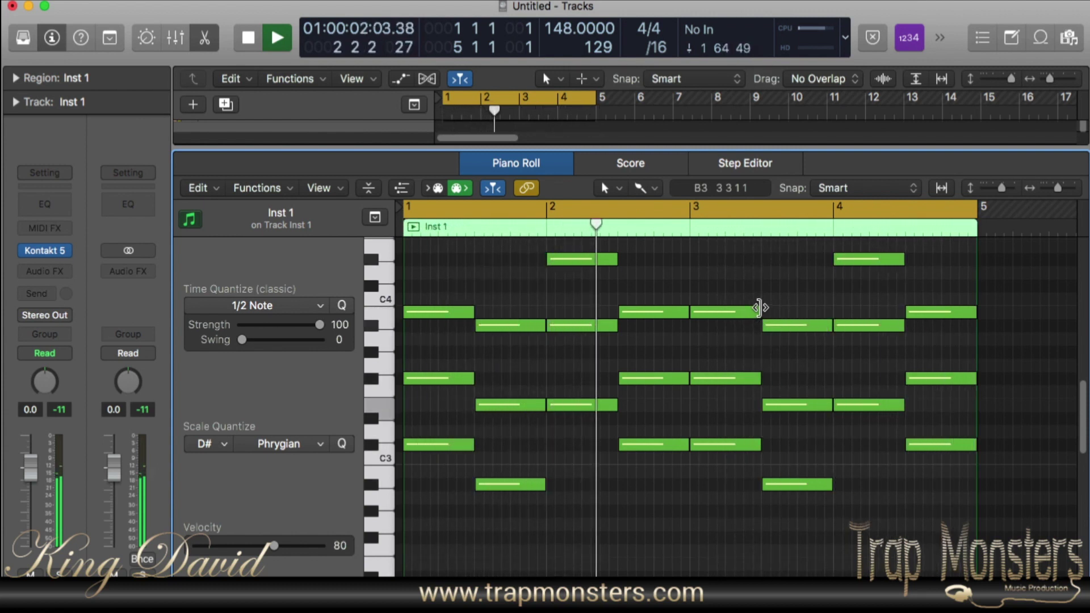
Step: Stop playback of the four-bar chord progression and shift the note view towards the higher pitches
key("space")
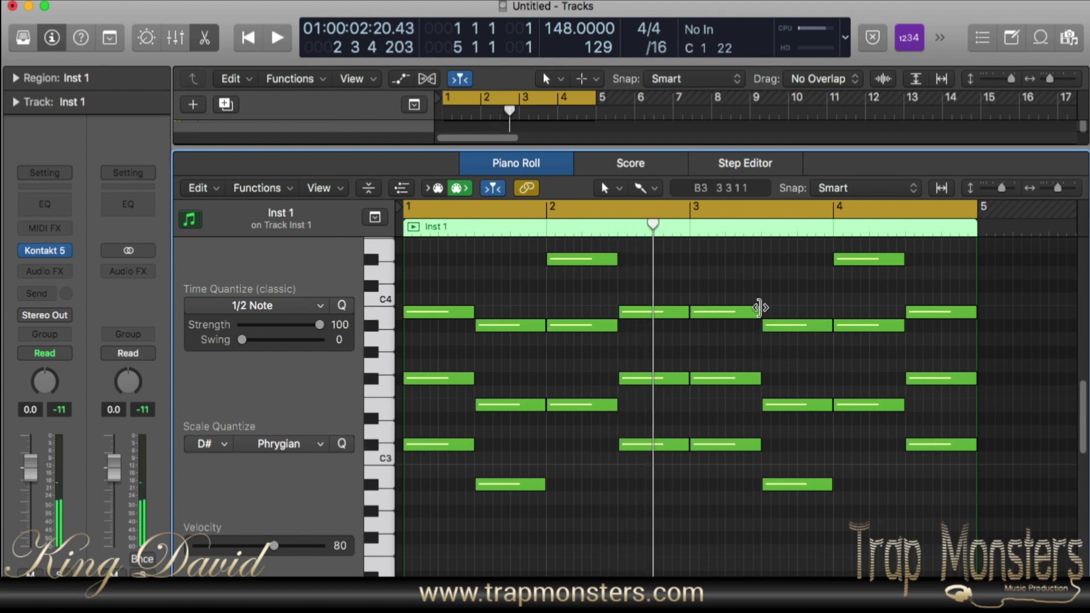
mouse_move(759, 307)
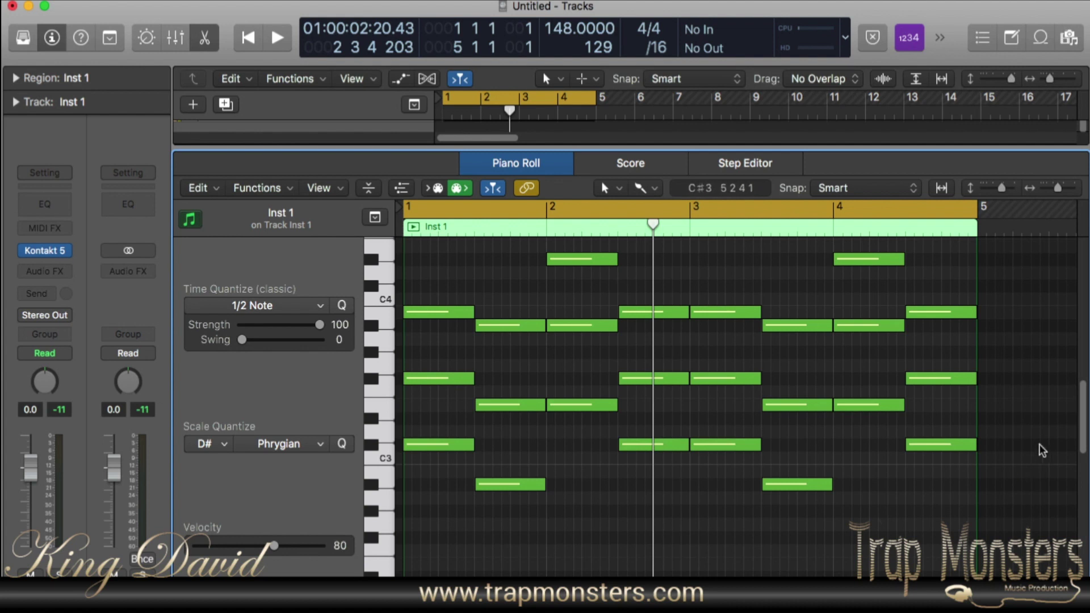
left_click_drag(1081, 426, 1084, 411)
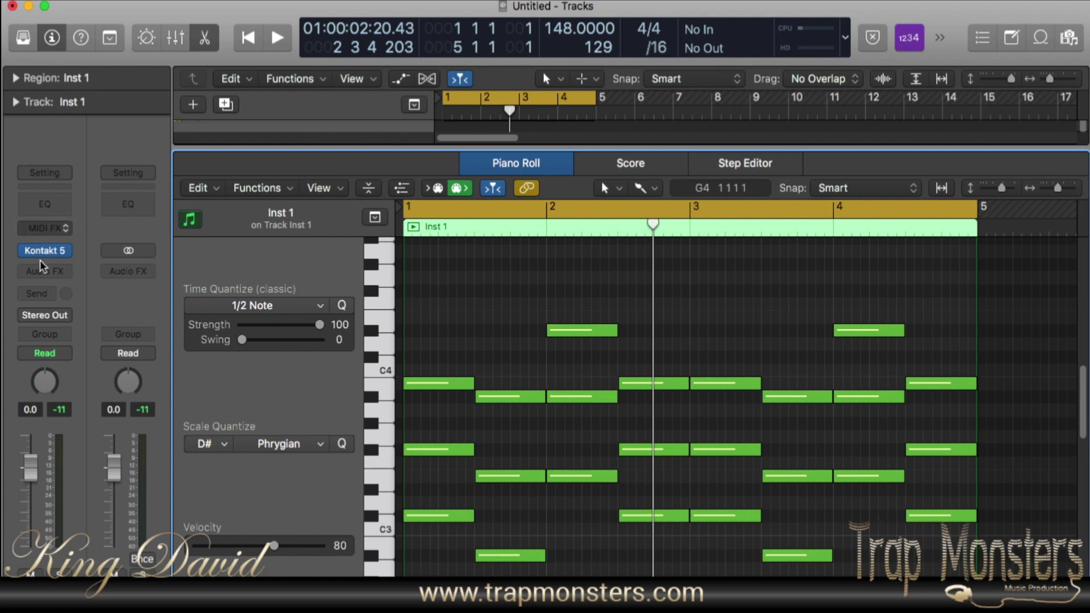
mouse_move(45, 254)
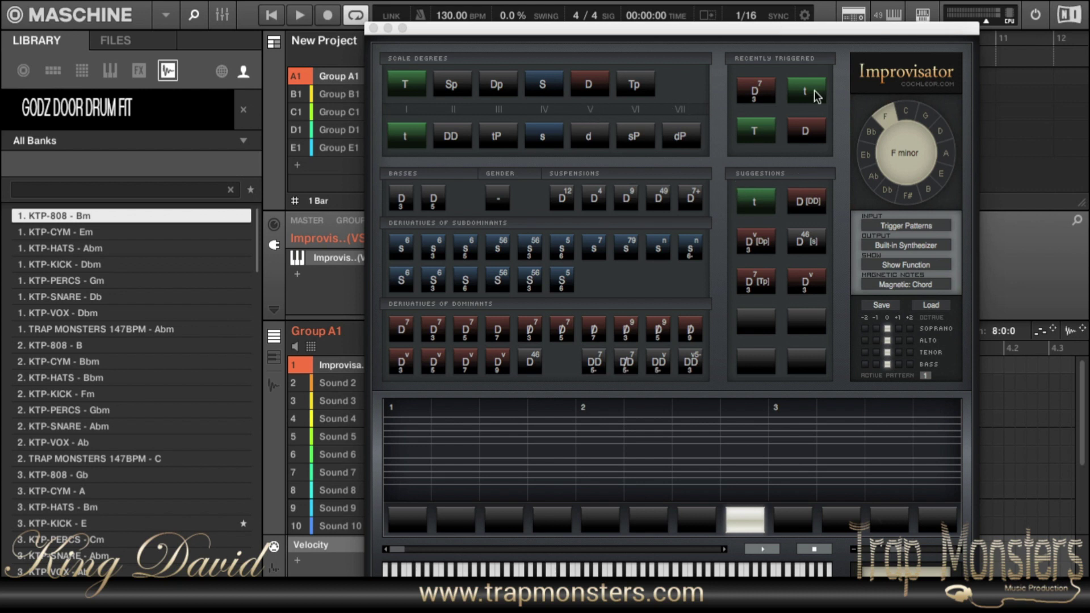
Step: Switch to Maschine's Improvisator plug-in and audition several suggested and recently triggered chords in F minor
left_click(755, 200)
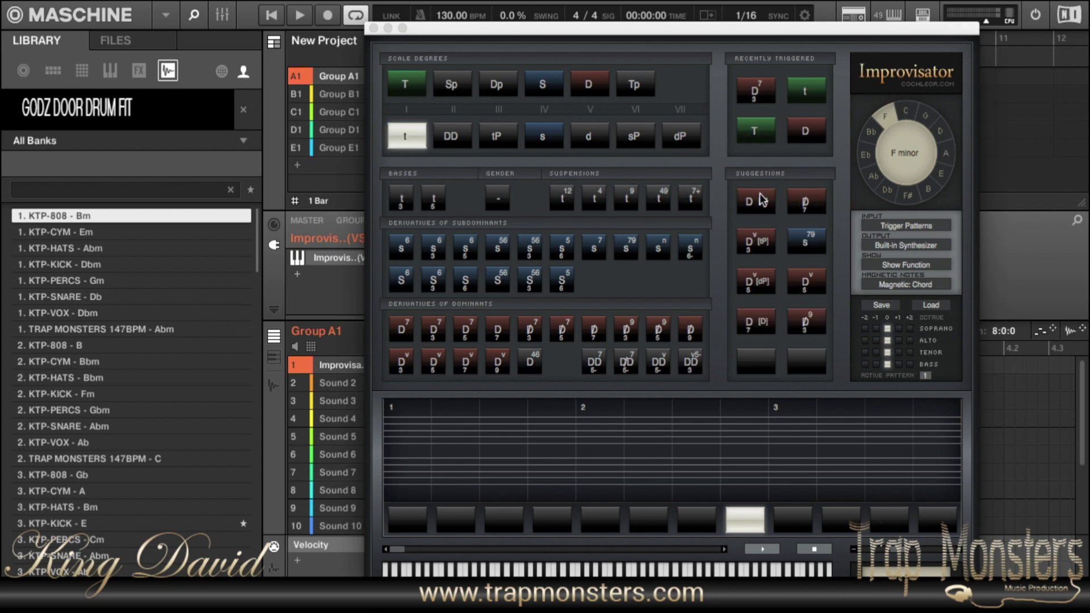
left_click(809, 203)
left_click(763, 250)
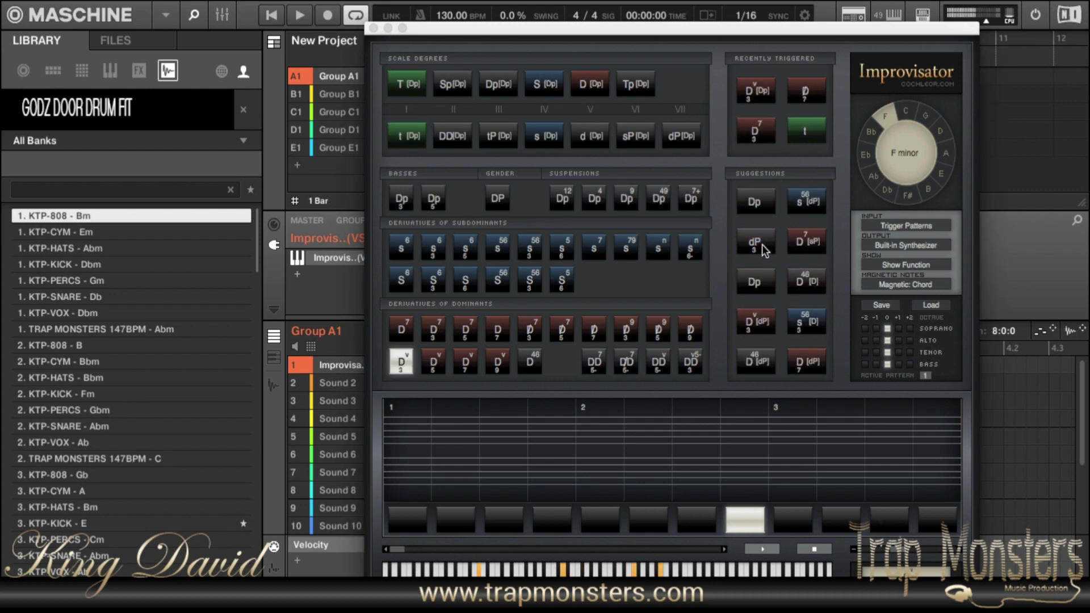
left_click(816, 131)
left_click(760, 136)
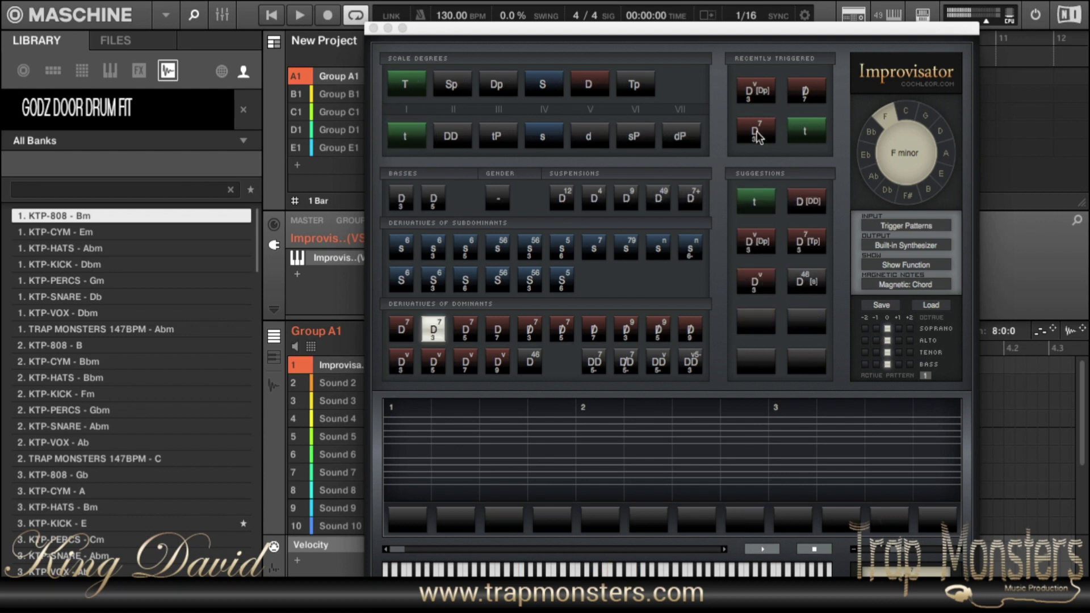
Step: Change Improvisator's key to Eb, trigger the major tonic chord T, and place it in the first timeline slot
left_click(866, 156)
left_click(406, 83)
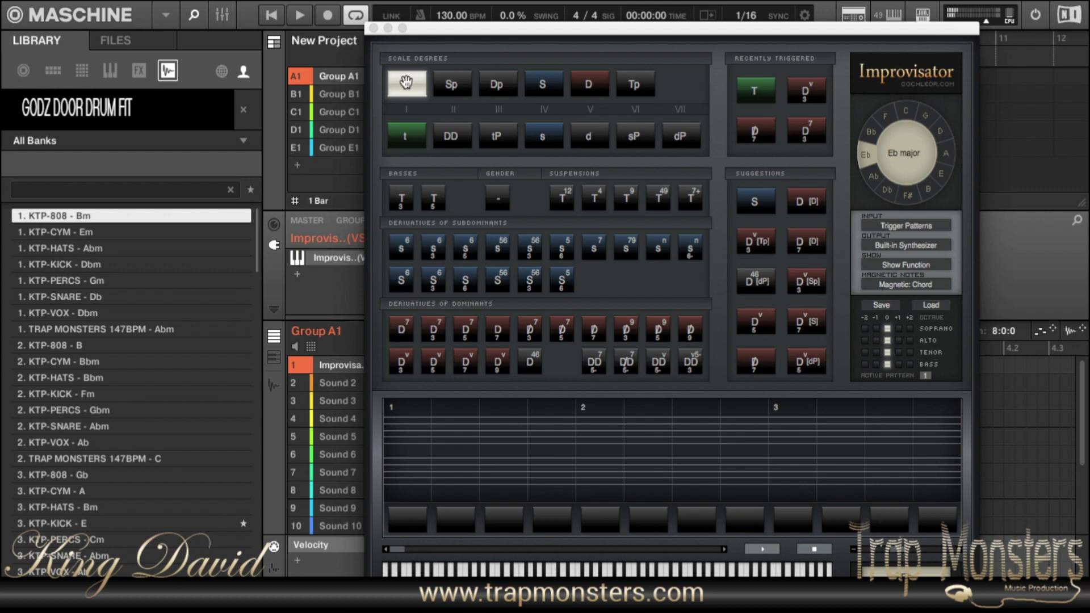
left_click_drag(406, 82, 409, 519)
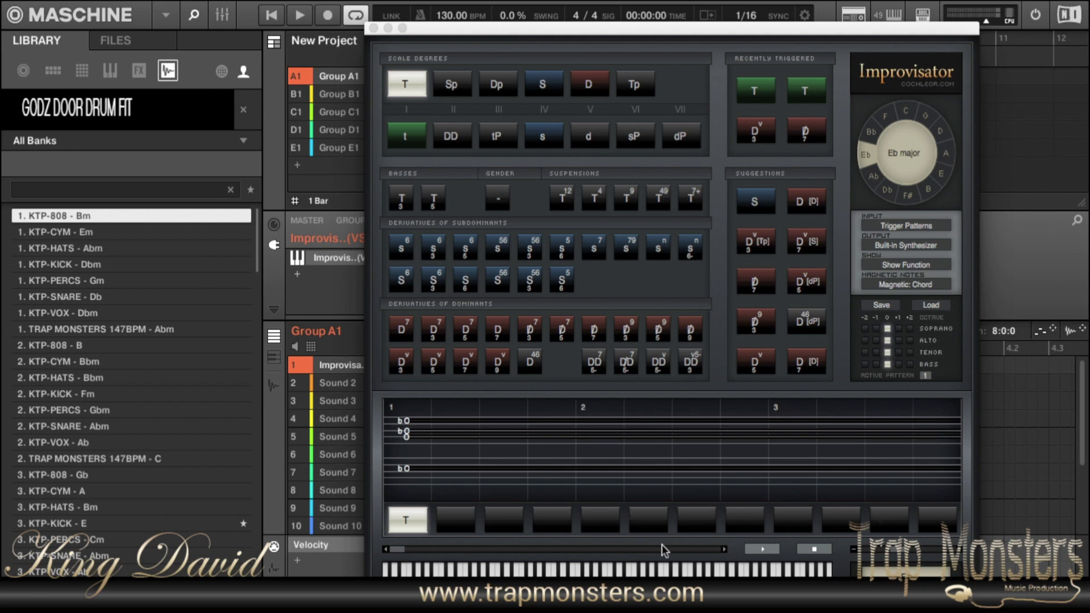
Step: Look along Improvisator's chord timeline and zoom it out to show six bars
left_click_drag(396, 549, 712, 549)
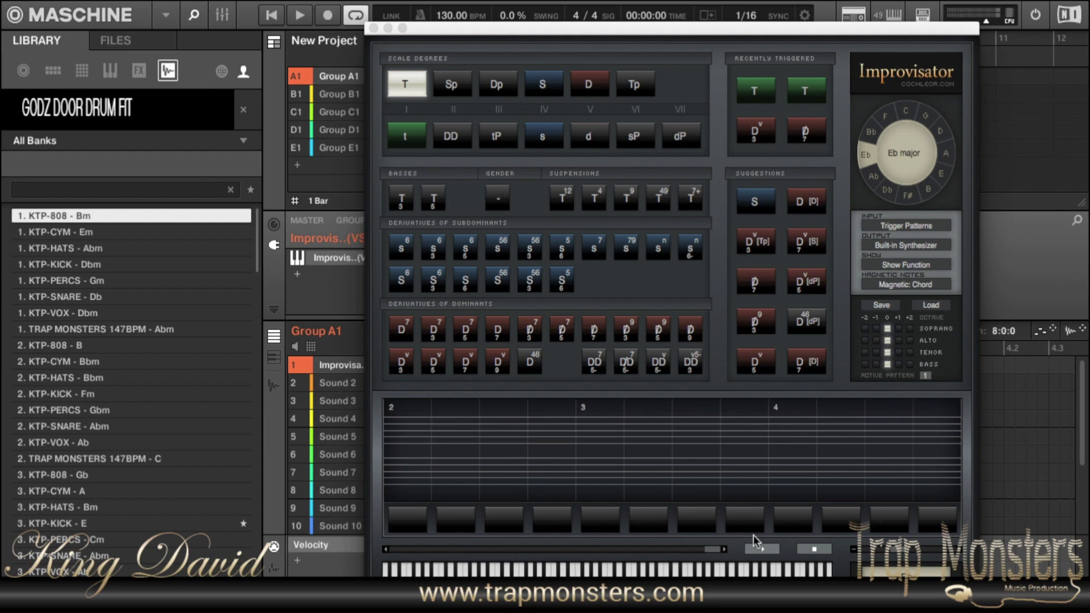
left_click(761, 547)
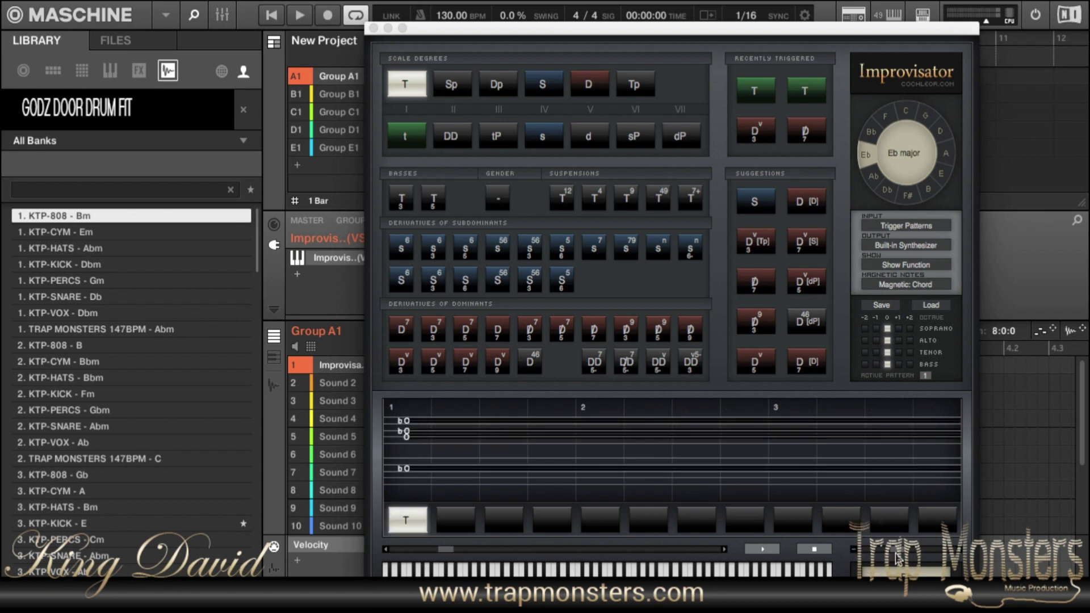
mouse_move(896, 555)
left_mouse_down()
mouse_move(862, 555)
mouse_move(954, 553)
mouse_move(874, 554)
mouse_move(885, 555)
mouse_move(880, 548)
left_mouse_up()
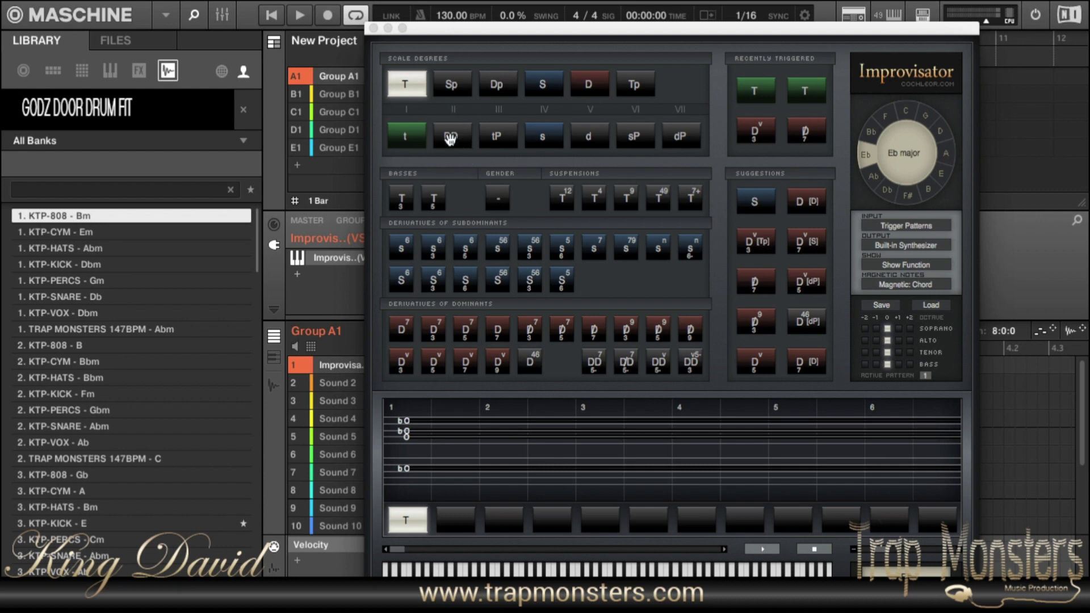
Step: Place the DD chord in the second timeline slot, then clear all placed chords
left_click_drag(450, 142, 457, 517)
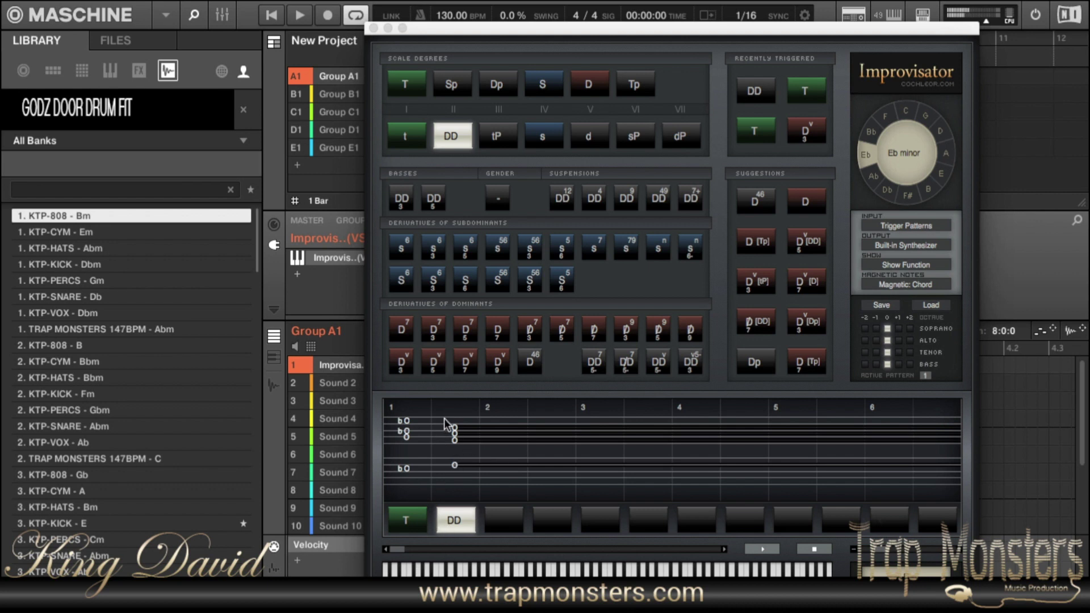
right_click(454, 523)
left_click(462, 527)
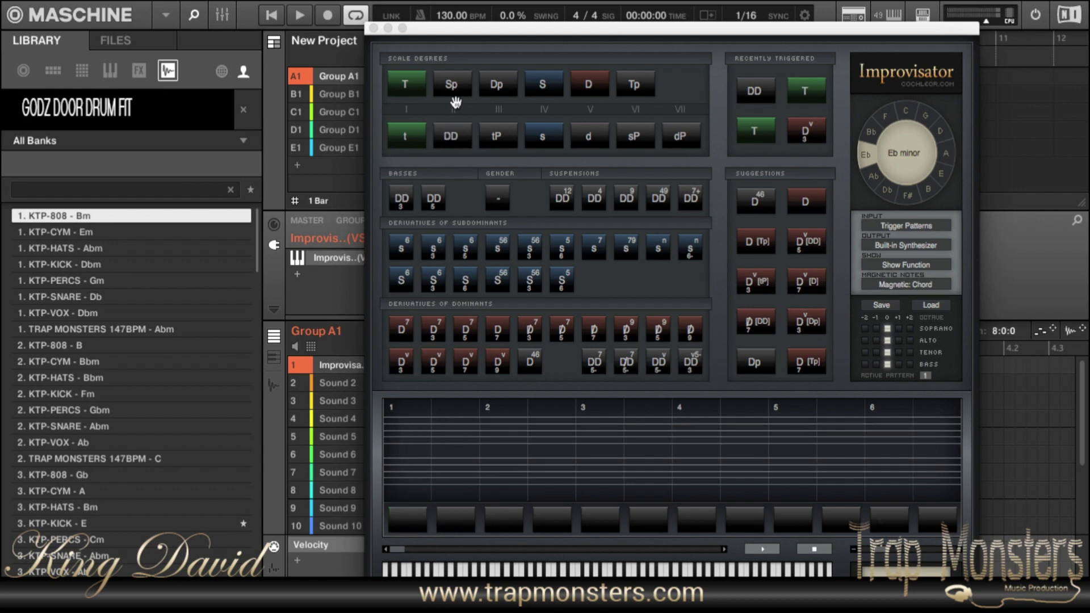
Step: Place the tP chord in the slot at the start of bar 2 and trigger the major tonic chord T
left_click(495, 135)
left_click_drag(491, 163, 503, 520)
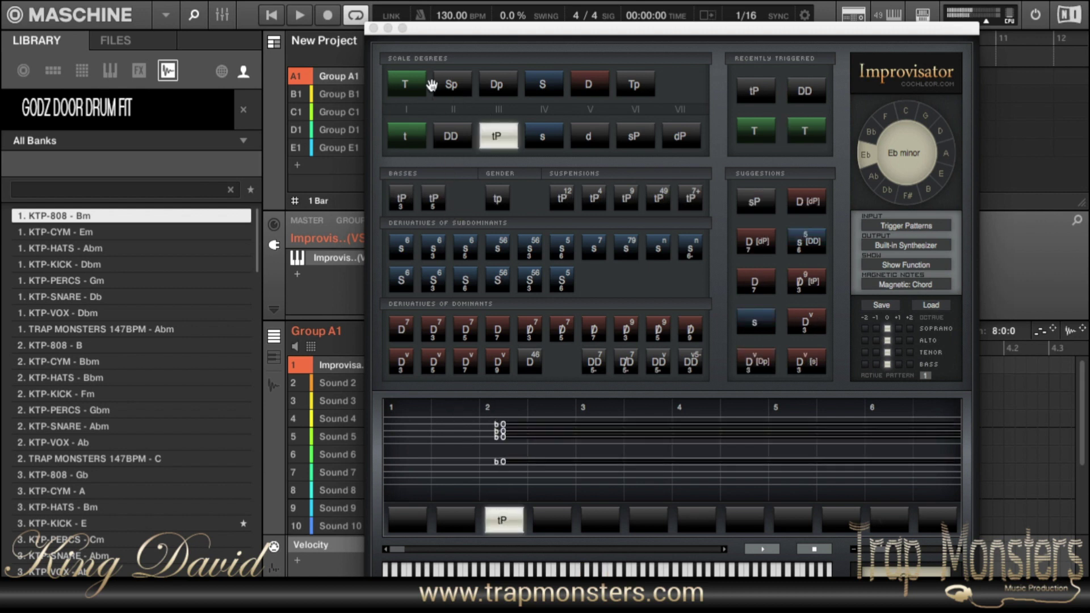
left_click(405, 85)
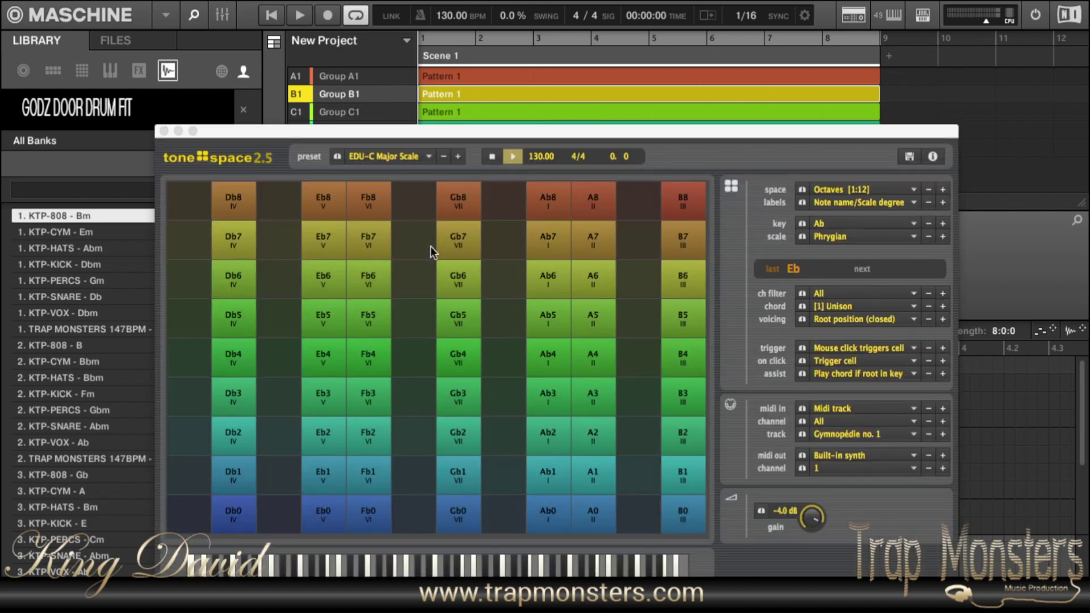
Step: Reposition the tonespace plug-in window in Maschine, stop its transport, and trigger the Eb8 cell
left_click_drag(357, 131, 440, 94)
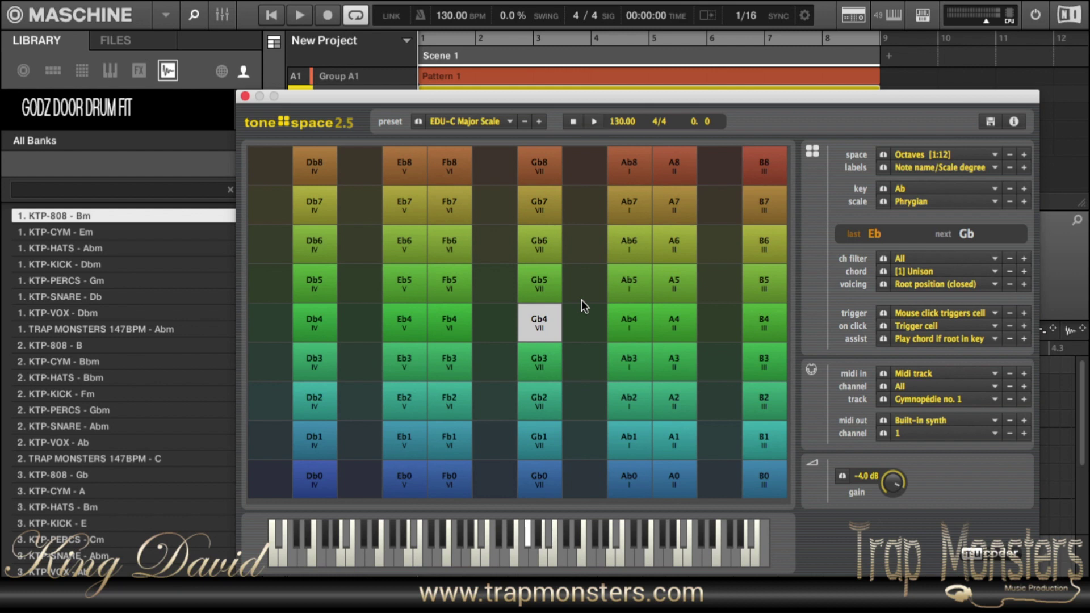
left_click(572, 117)
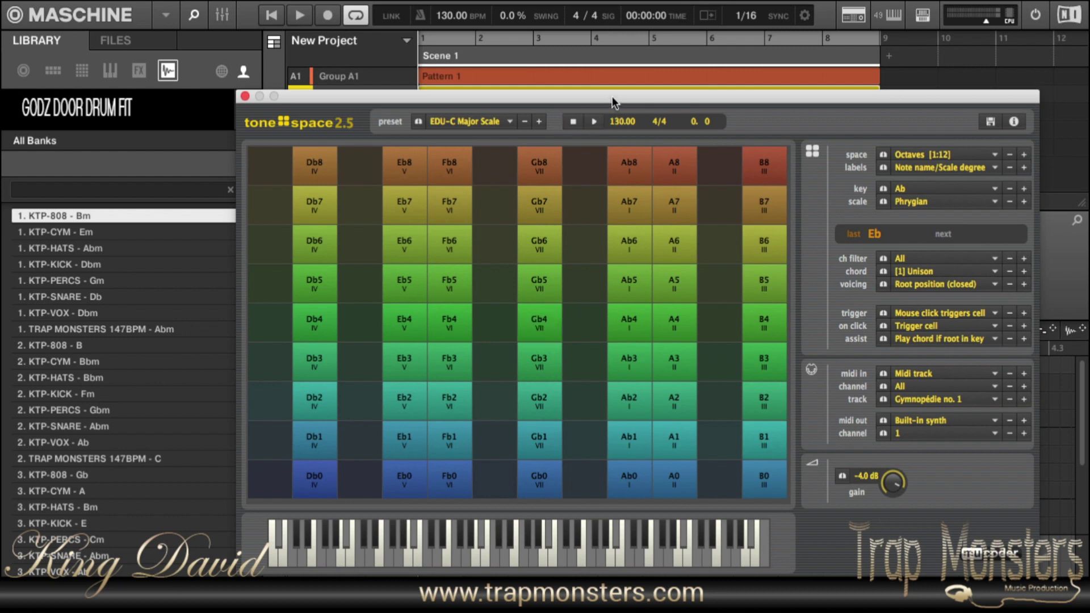
left_click_drag(612, 96, 639, 90)
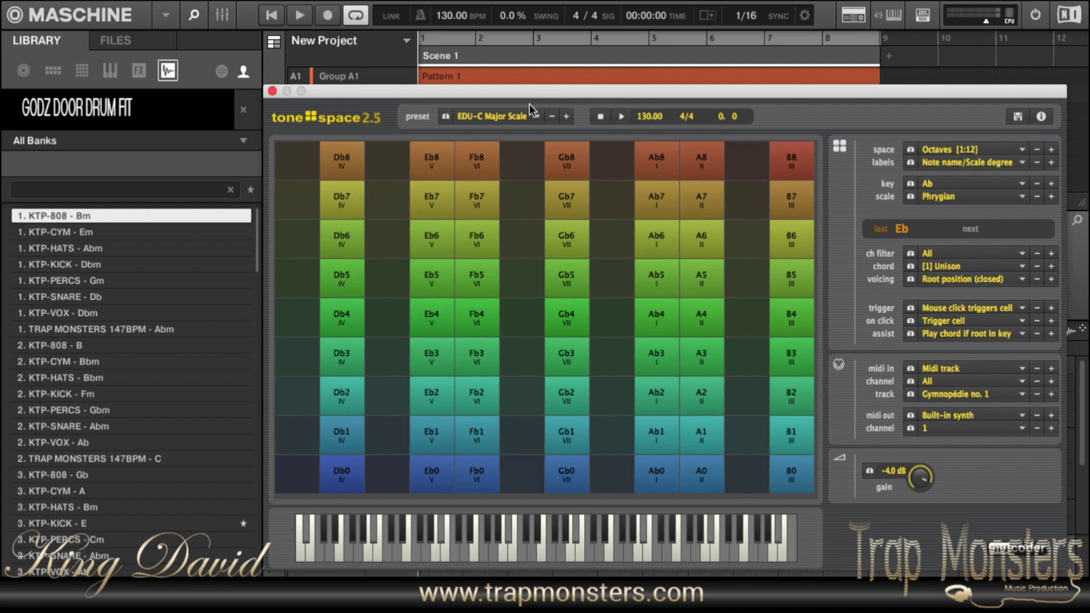
left_click(431, 160)
Step: Set tonespace's key to Eb and its scale to Lydian Flat-7
left_click(955, 183)
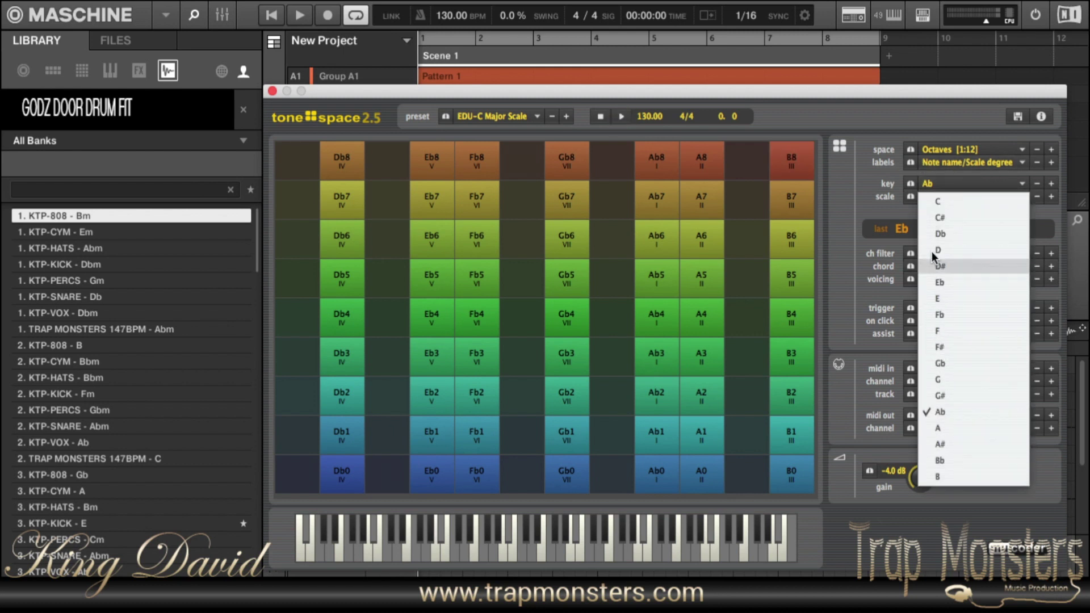
left_click(939, 282)
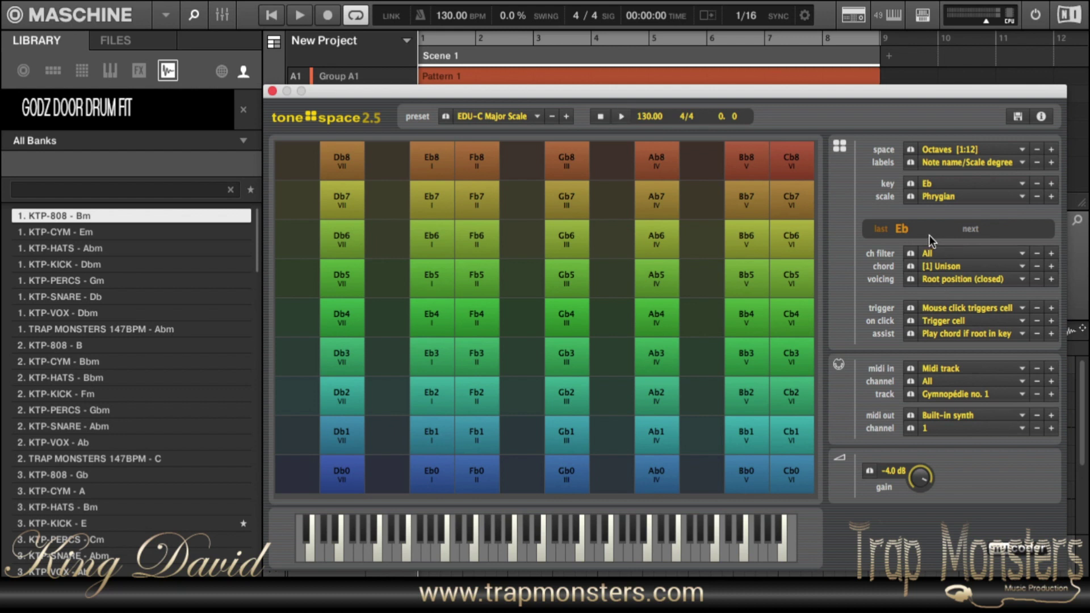
left_click(961, 196)
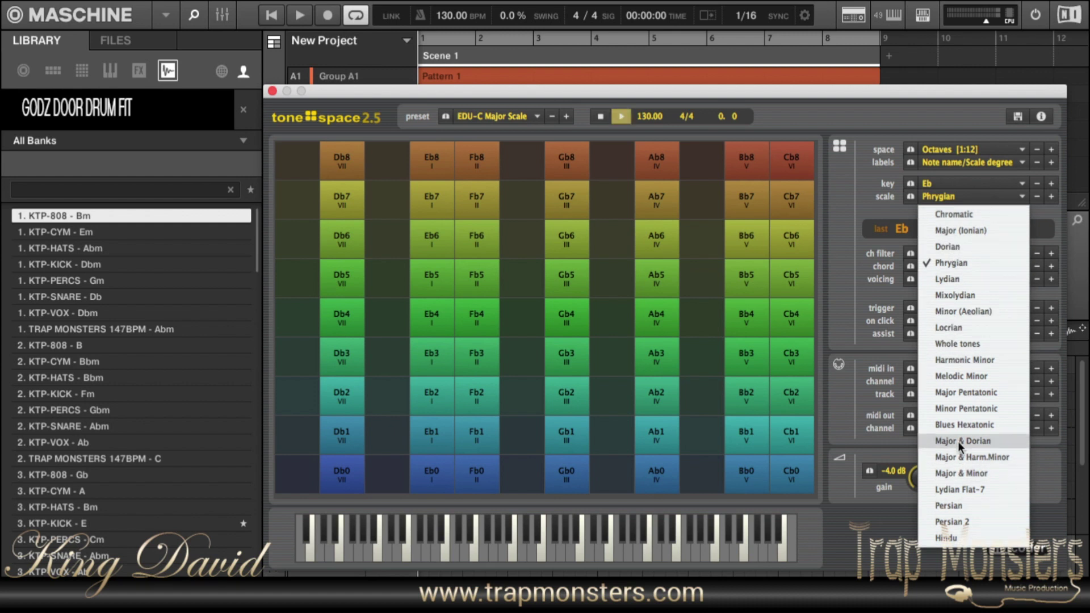
left_click(959, 489)
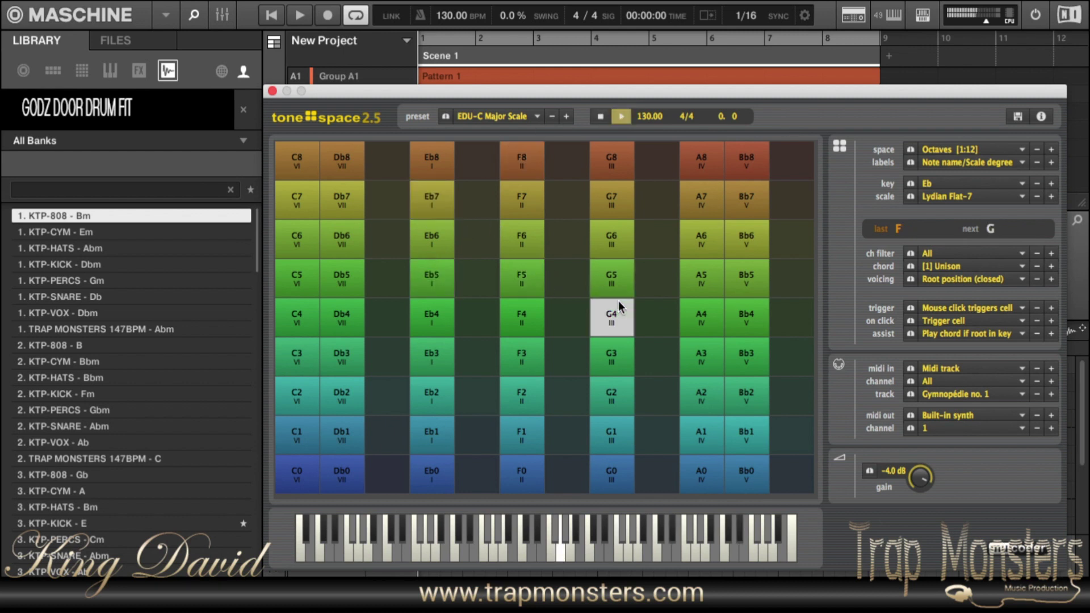
Step: Audition cells in tonespace's Eb Lydian Flat-7 grid and reposition the plug-in window
left_click(510, 406)
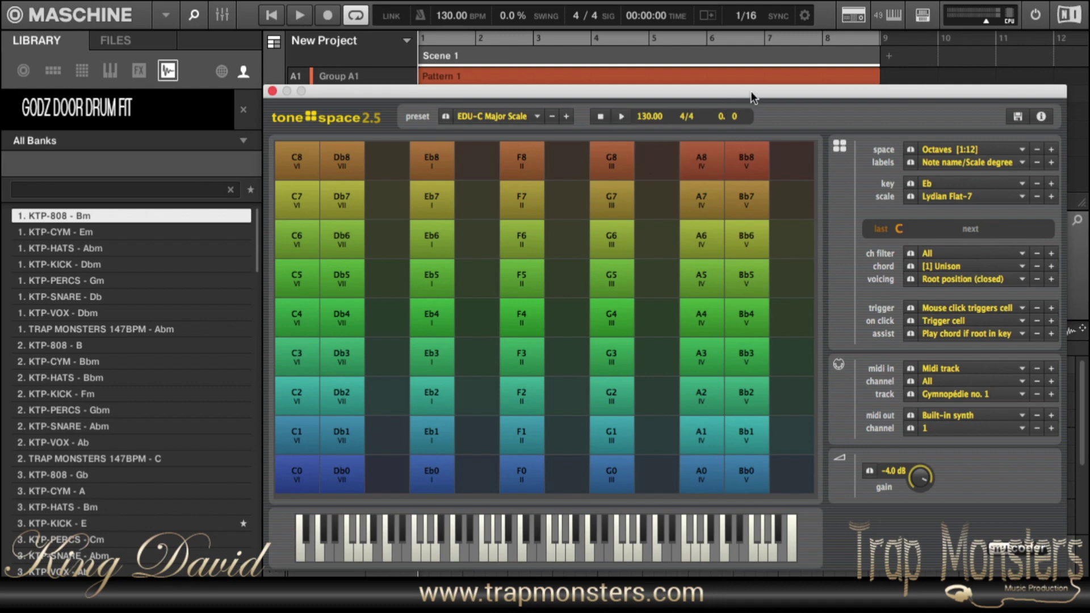
left_click_drag(750, 86, 742, 66)
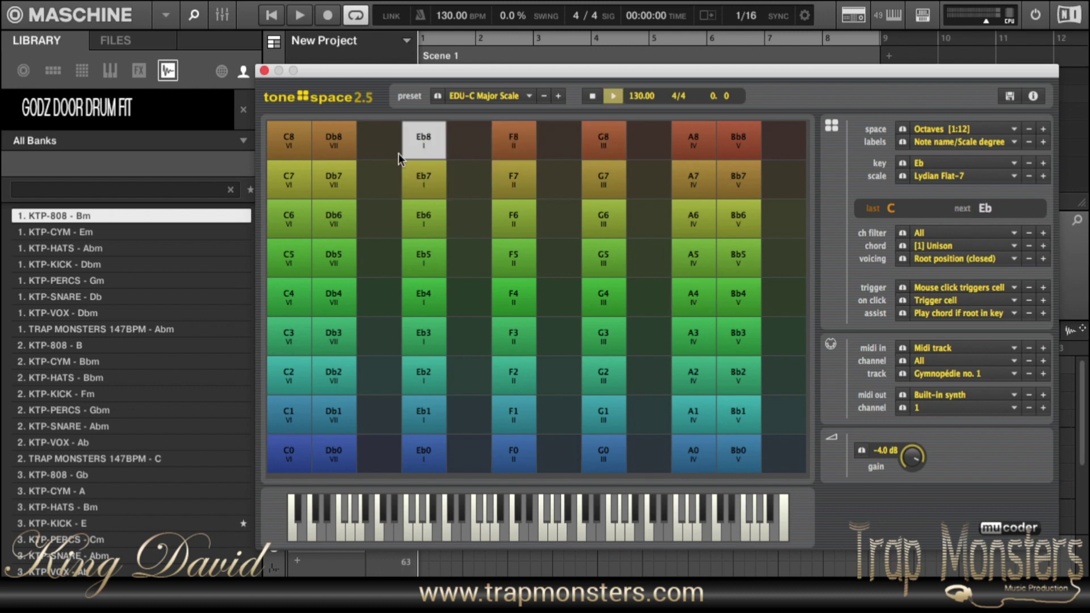
left_click_drag(368, 67, 378, 67)
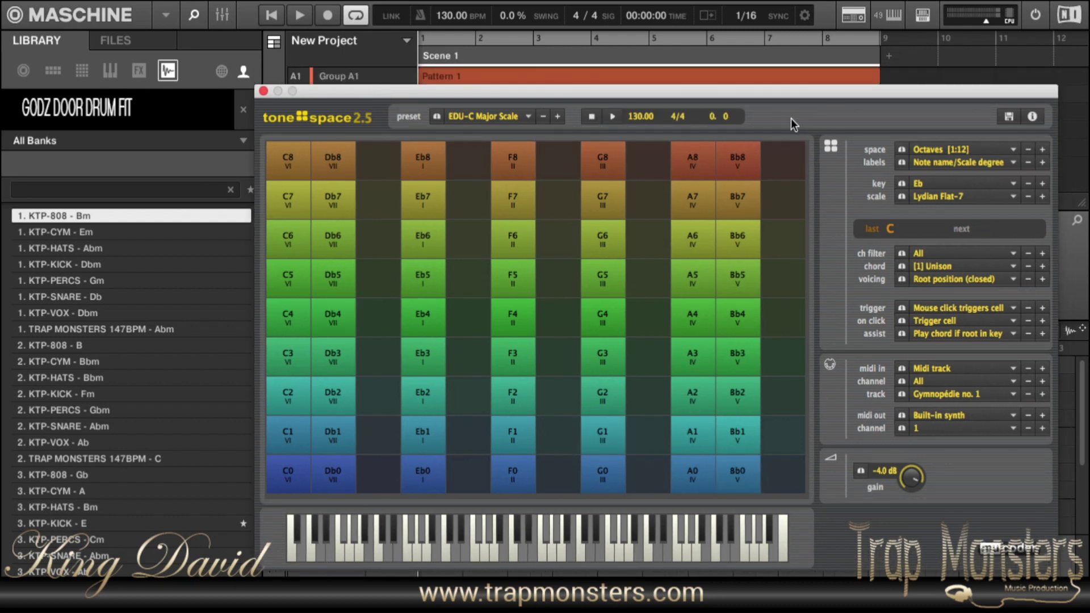
left_click(754, 239)
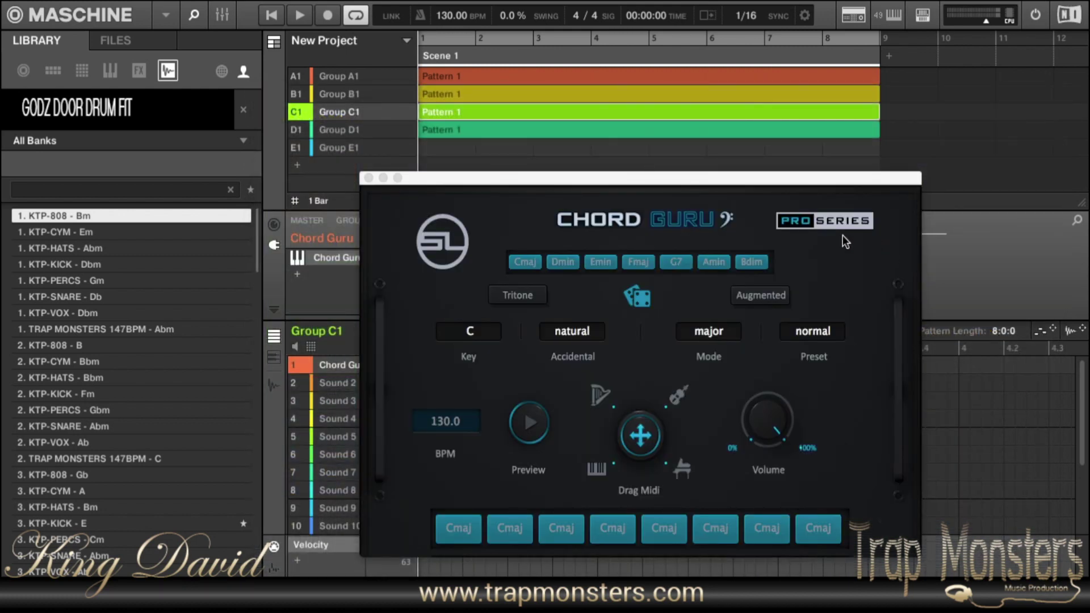
Step: Reposition the Chord Guru window and examine the available key and accidental options without changing them
left_click_drag(733, 175, 683, 167)
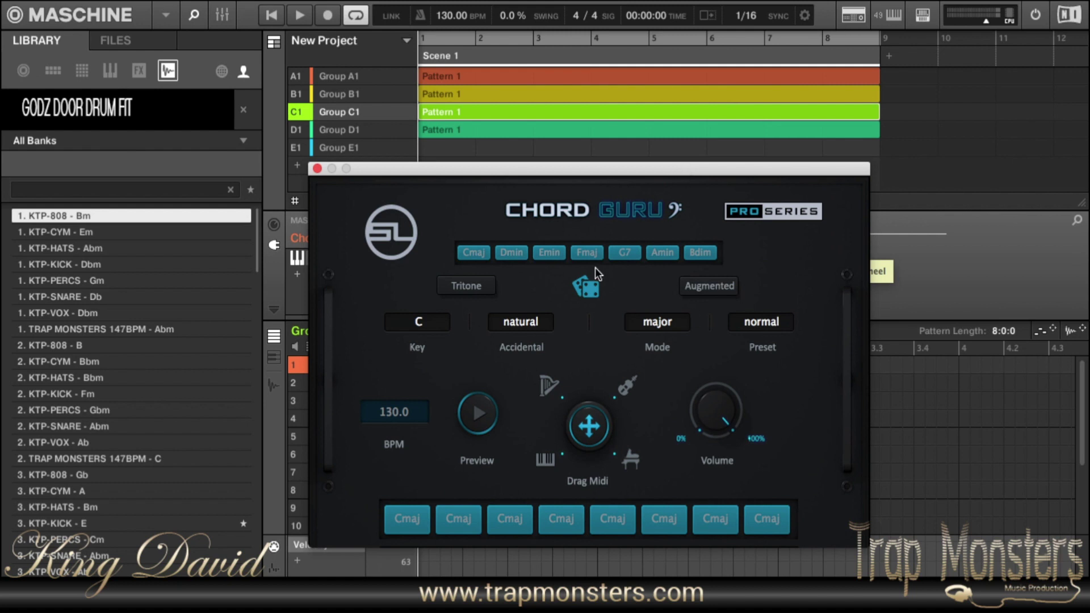
left_click(428, 321)
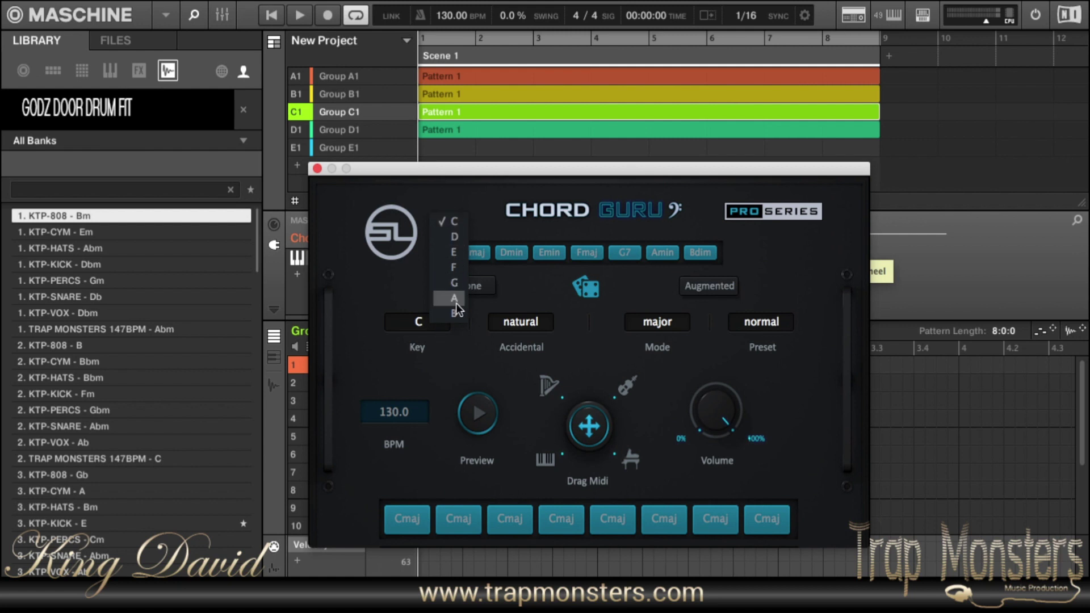
left_click(460, 358)
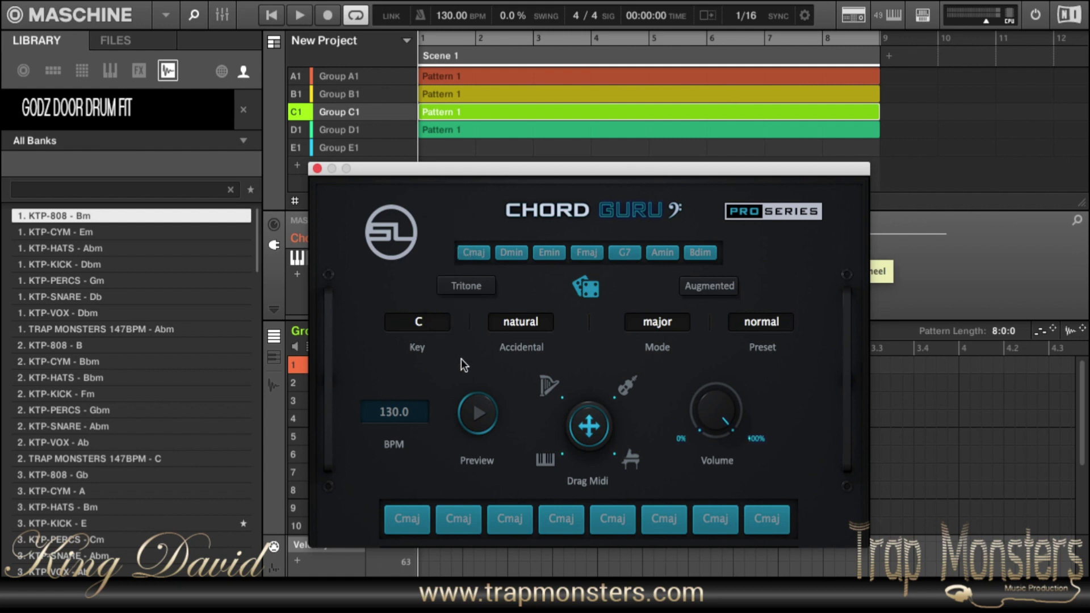
left_click(518, 325)
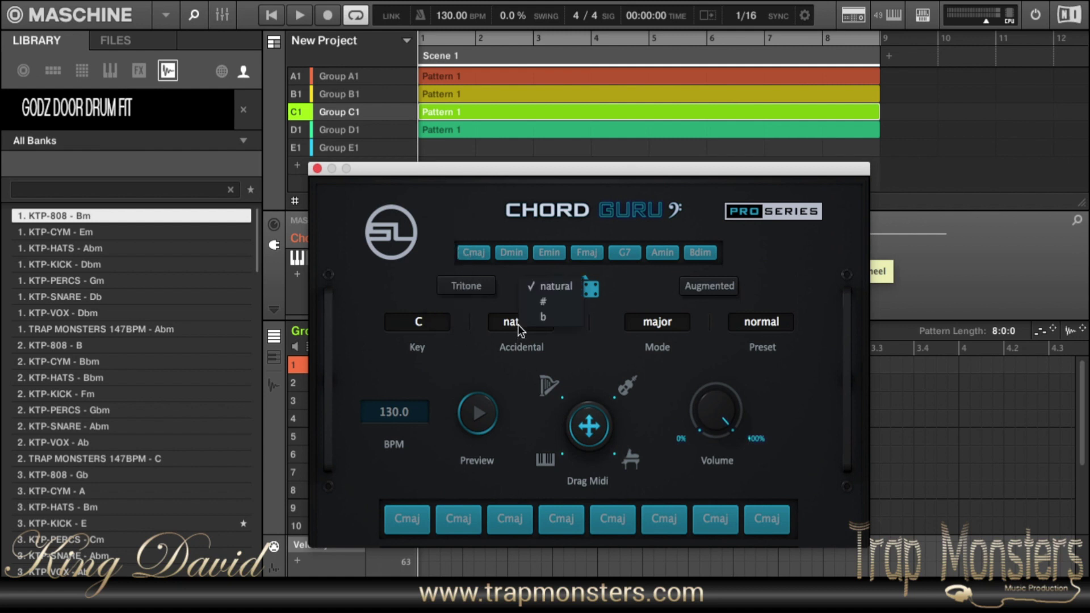
left_click(469, 364)
left_click(426, 324)
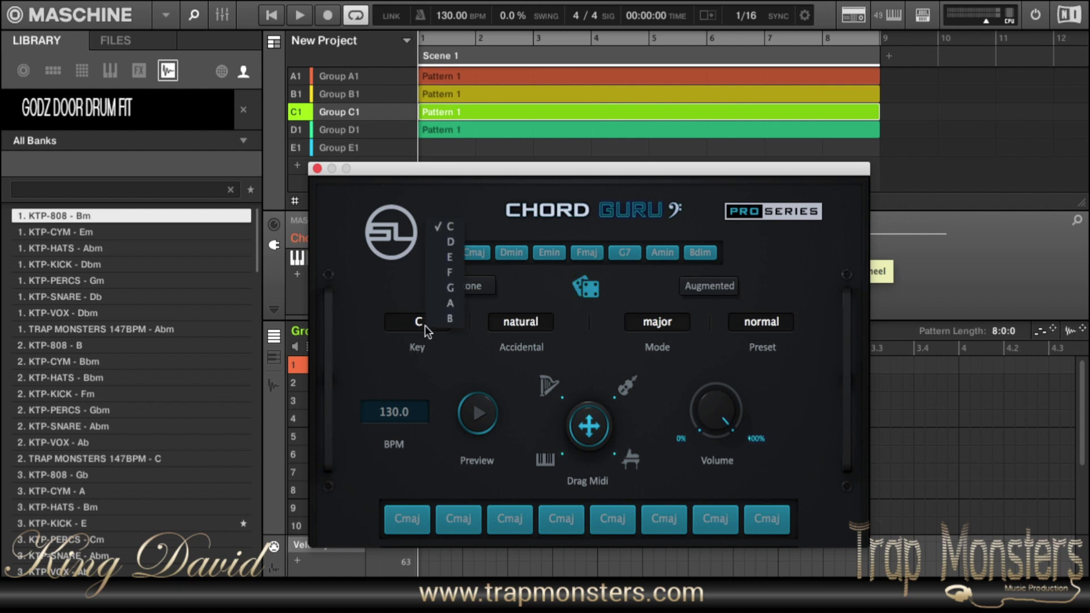
left_click(462, 346)
Step: Examine Chord Guru's mode and preset options, keeping major and normal selected
left_click(654, 322)
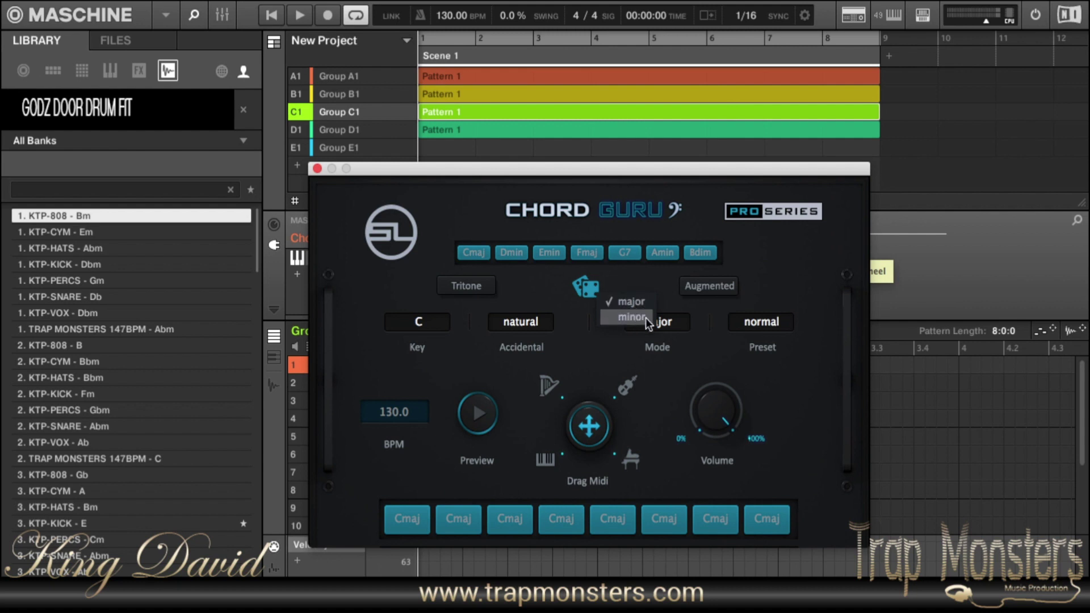
left_click(657, 348)
left_click(761, 322)
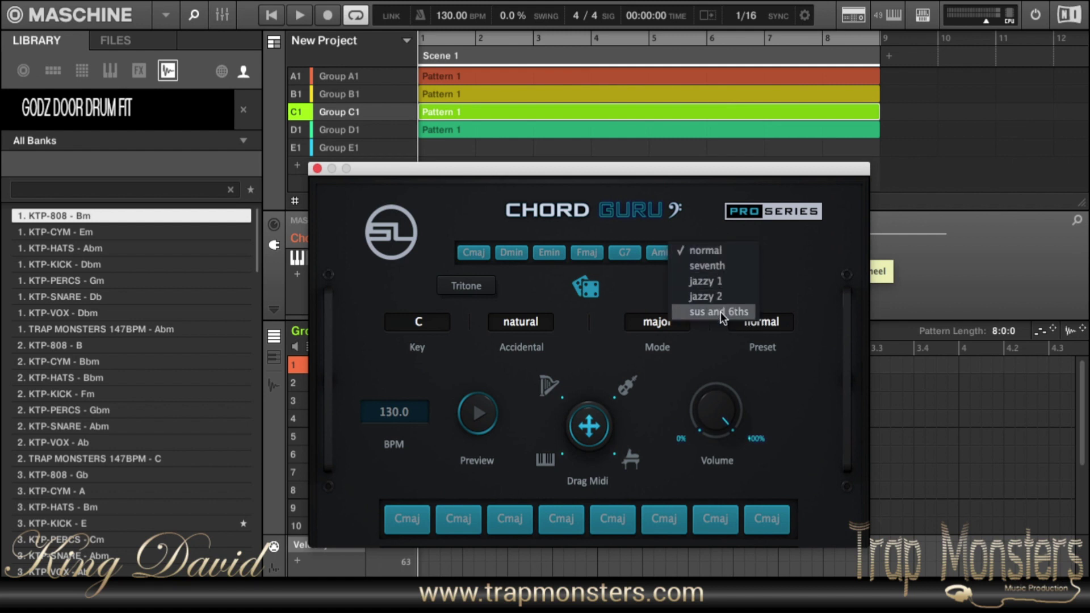
left_click(567, 226)
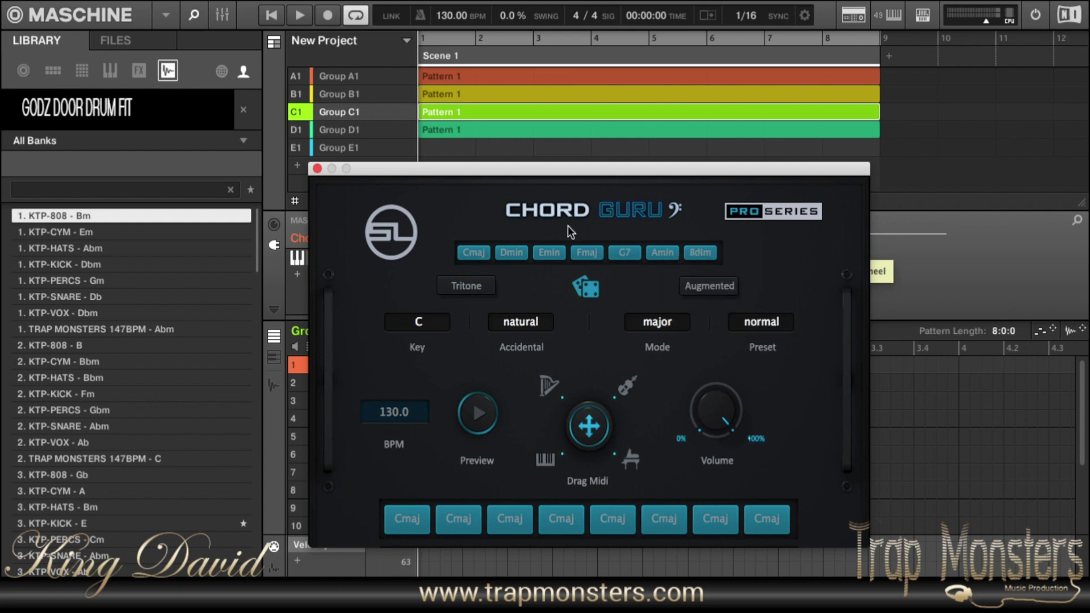
Step: Randomize the chord progression in Chord Guru and set its key to F with the b accidental
left_click(588, 289)
left_click(588, 289)
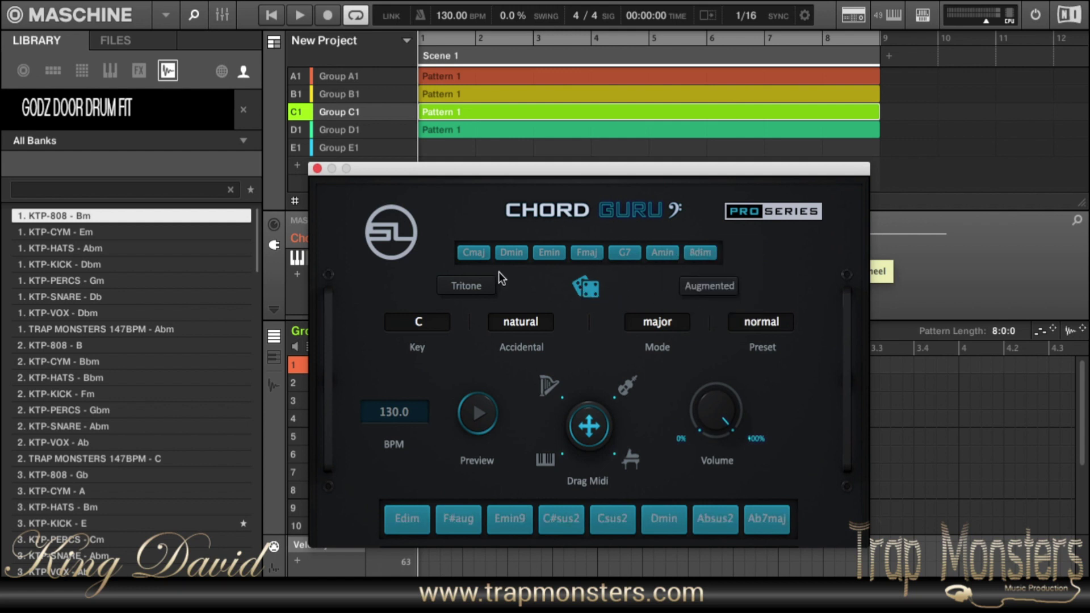
left_click(401, 322)
left_click(426, 258)
left_click(519, 322)
left_click(534, 298)
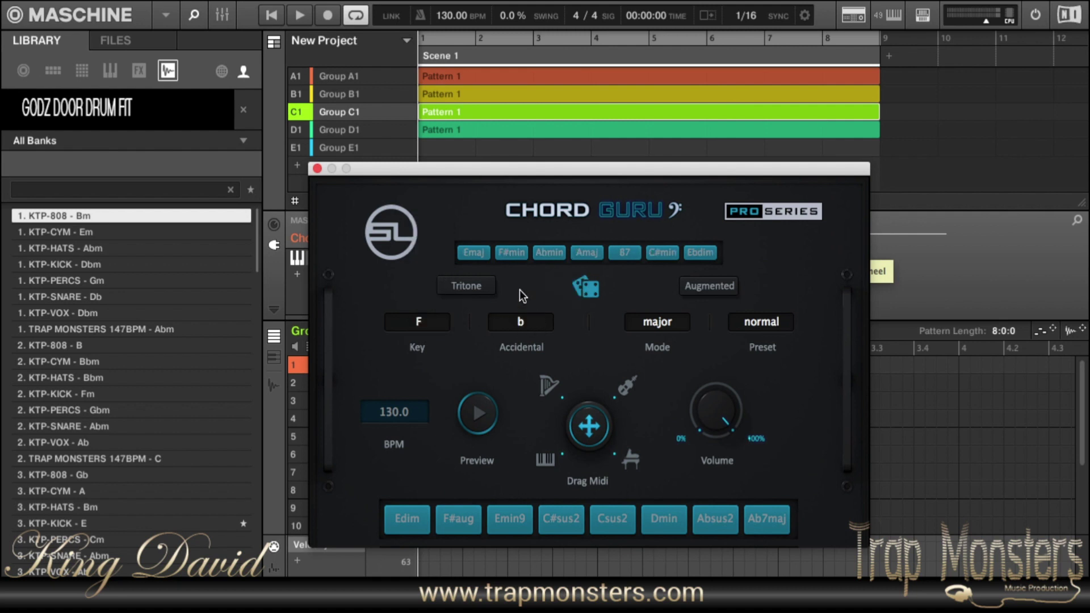
Step: Assign Emaj, F#min and Abmin to chord slots 1, 2 and 4 and Ebdim to slot 5, and try exporting the progression as MIDI
left_click(478, 254)
left_click(522, 252)
left_click(549, 254)
left_click(615, 523)
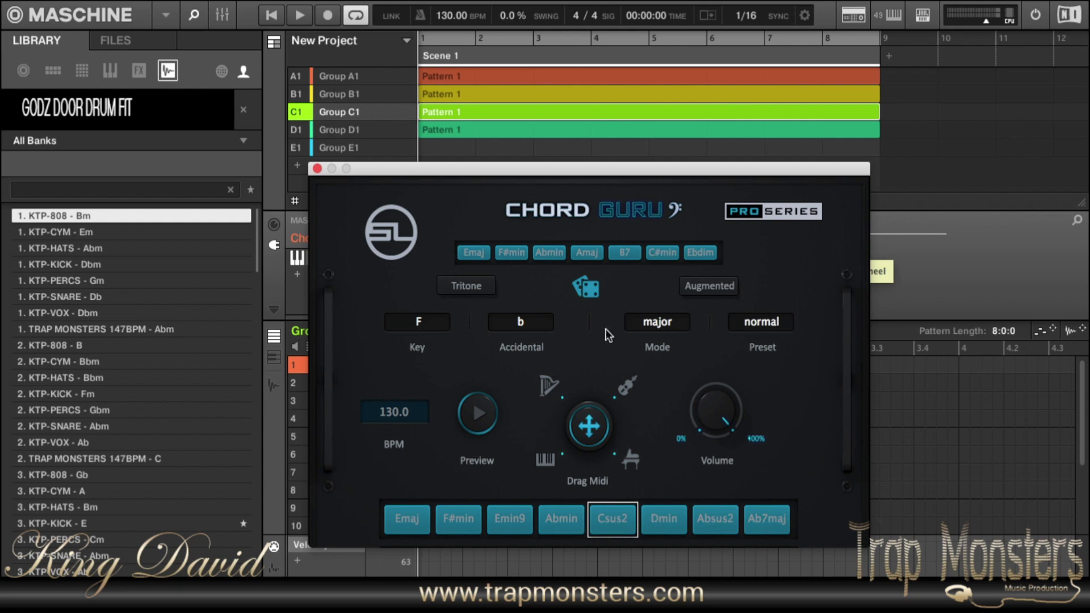
left_click(620, 257)
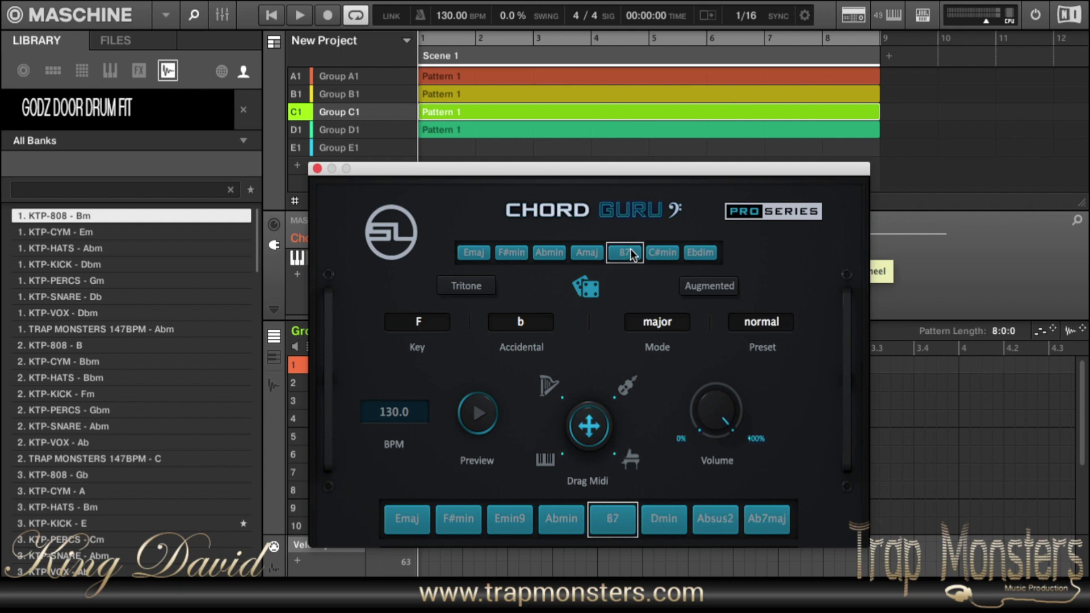
left_click(701, 254)
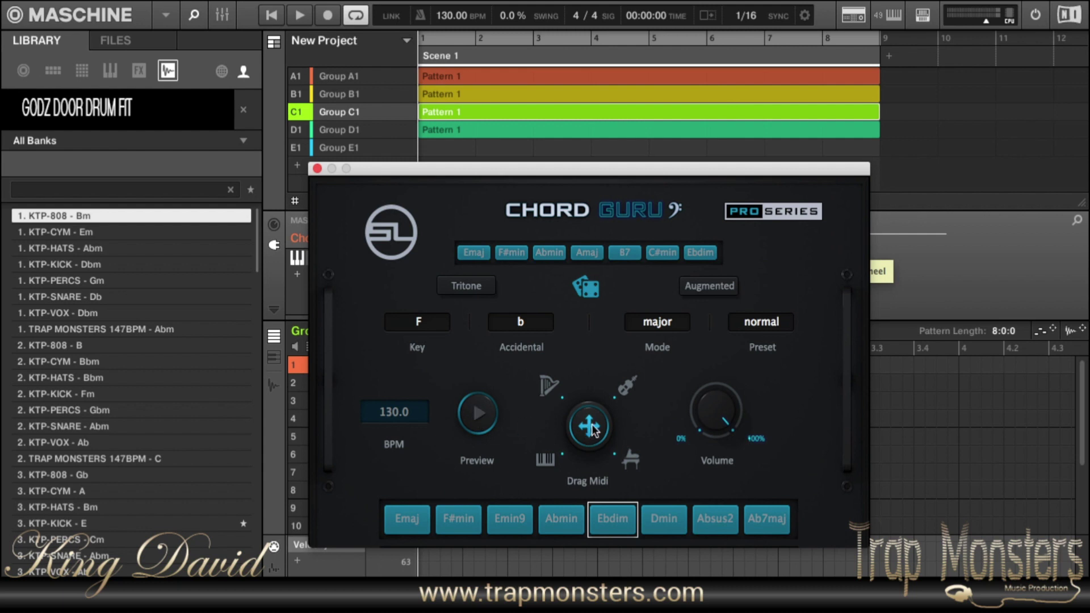
left_click_drag(589, 431, 461, 434)
left_click_drag(586, 430, 530, 426)
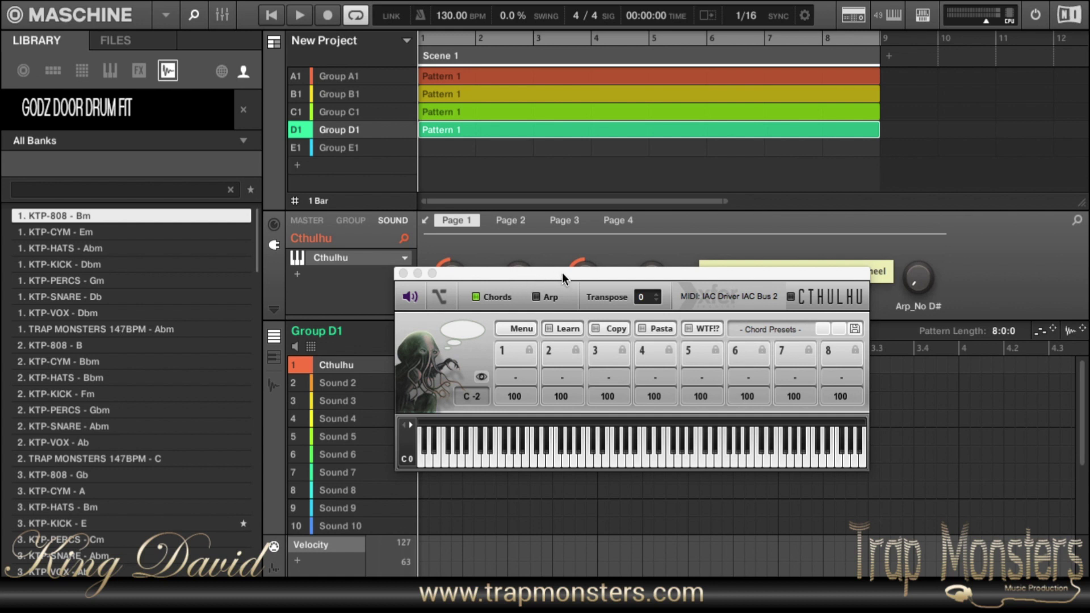
Step: Reposition the Cthulhu window and examine its arpeggiator section, leaving the arpeggiator switched off
left_click_drag(562, 273, 585, 218)
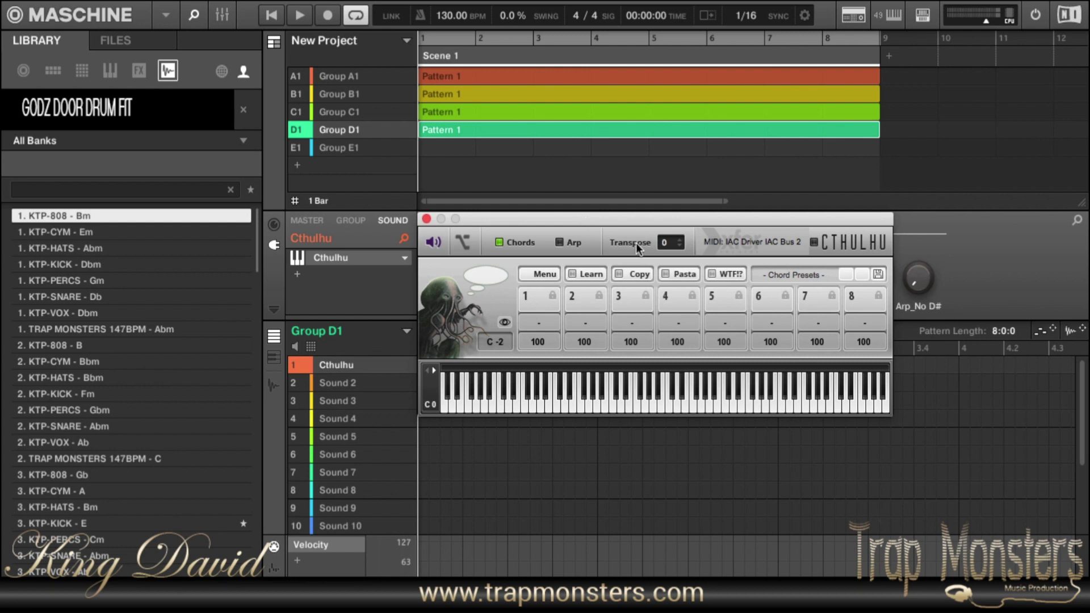
left_click(566, 241)
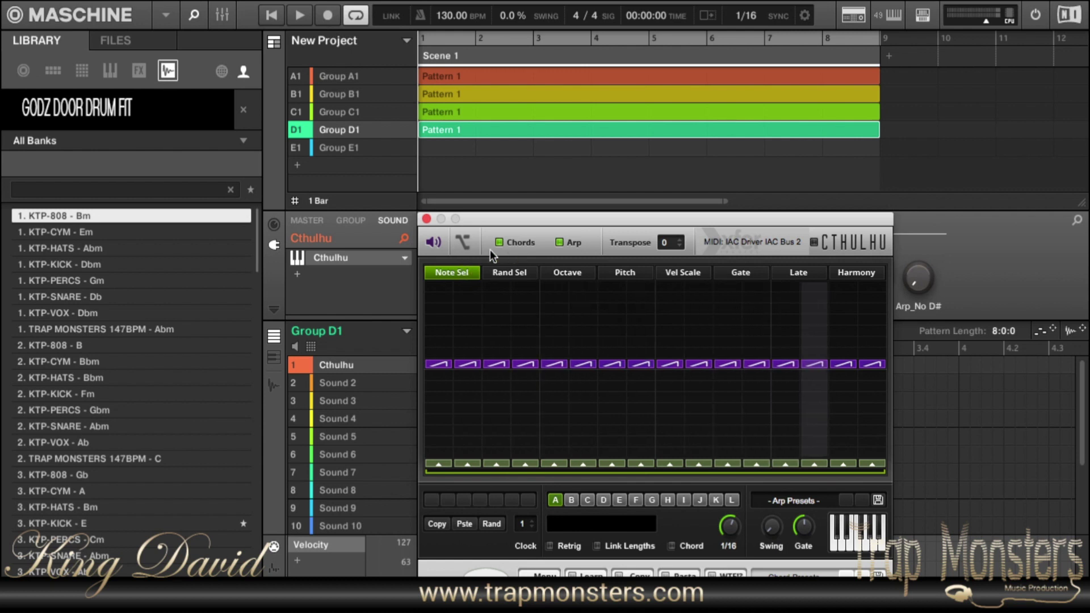
left_click(559, 241)
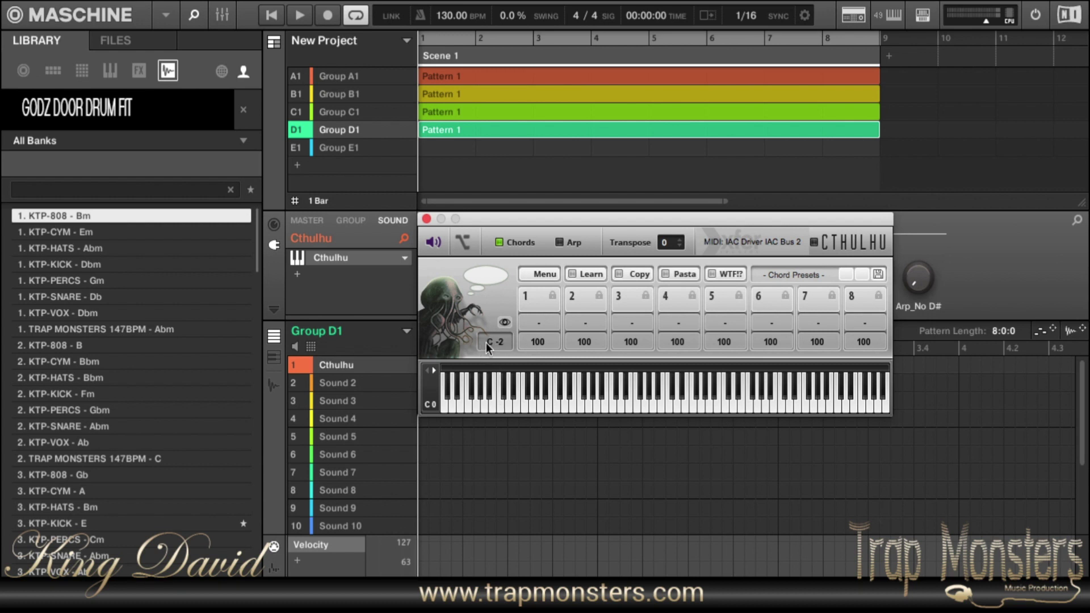
Step: Set Cthulhu's chord start note to C -1 and examine the BachChorales0-99 and MiscClassical chord presets without loading one
left_click_drag(486, 342, 483, 305)
left_click(799, 271)
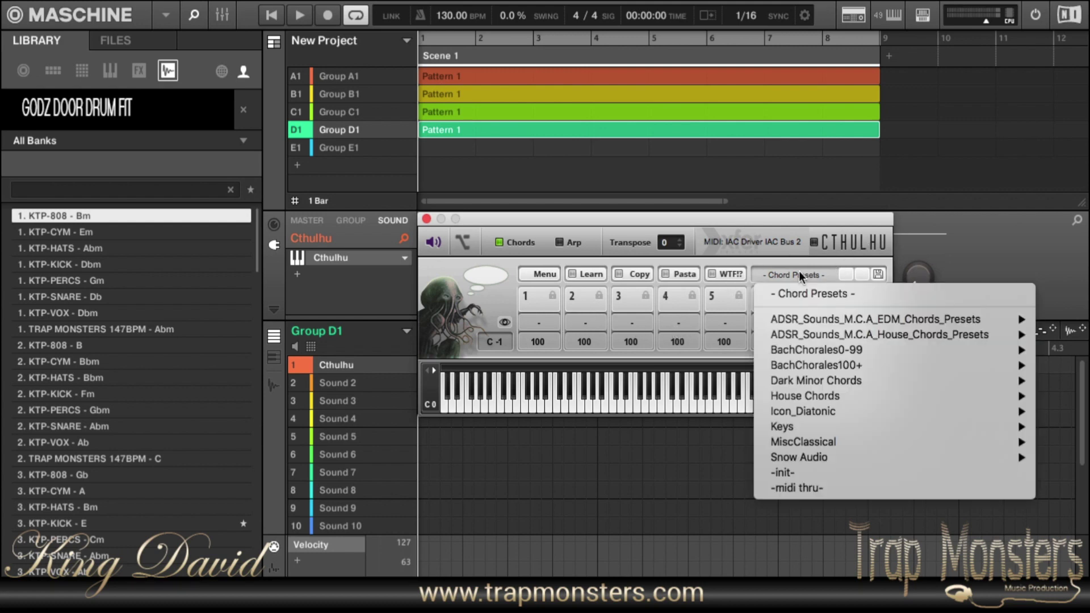
mouse_move(789, 428)
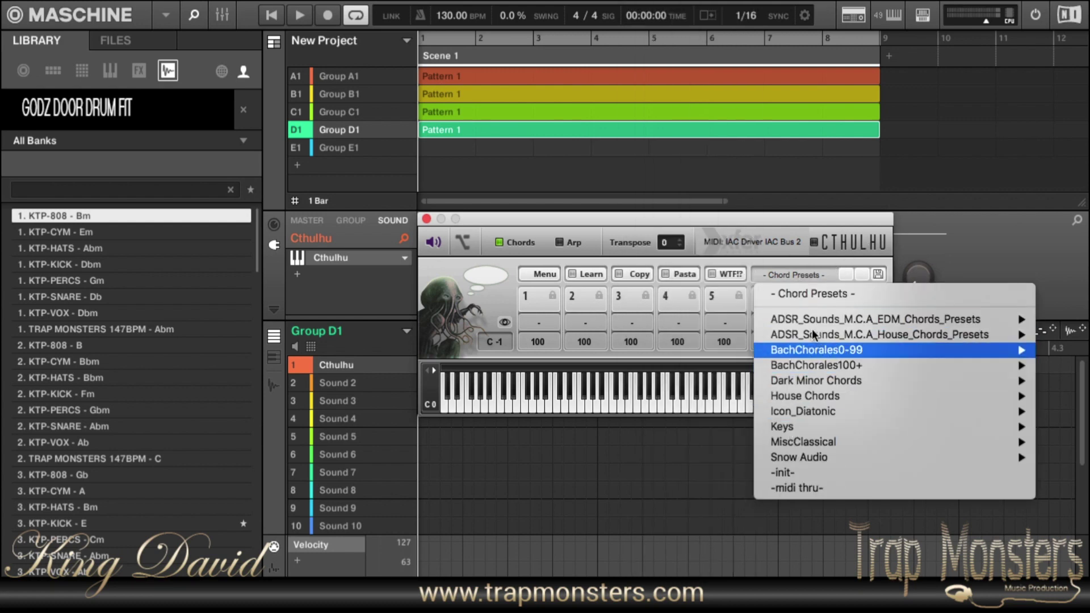
mouse_move(802, 348)
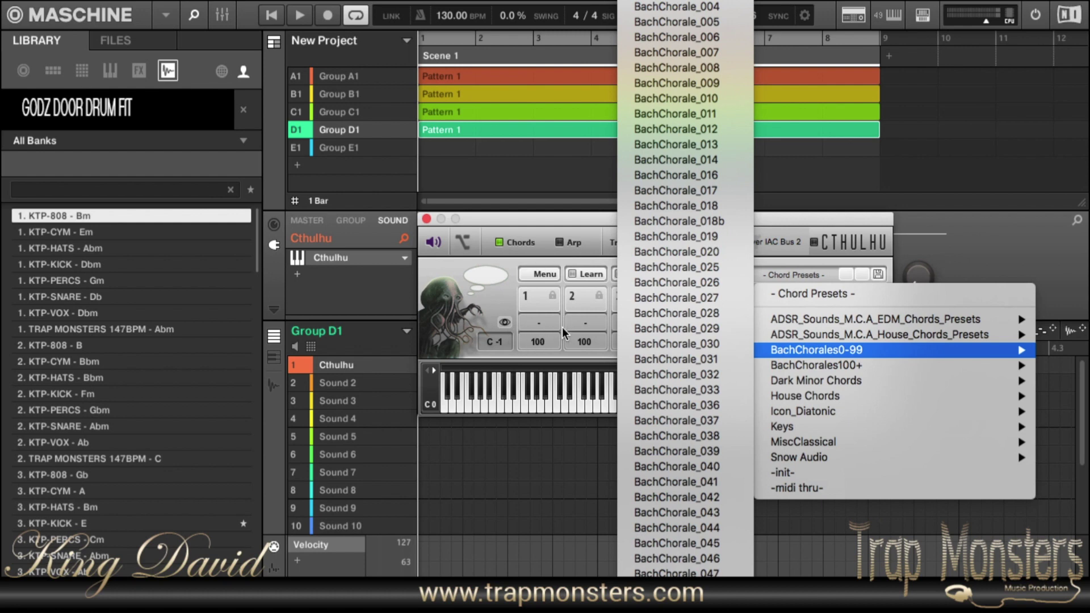
left_click(516, 287)
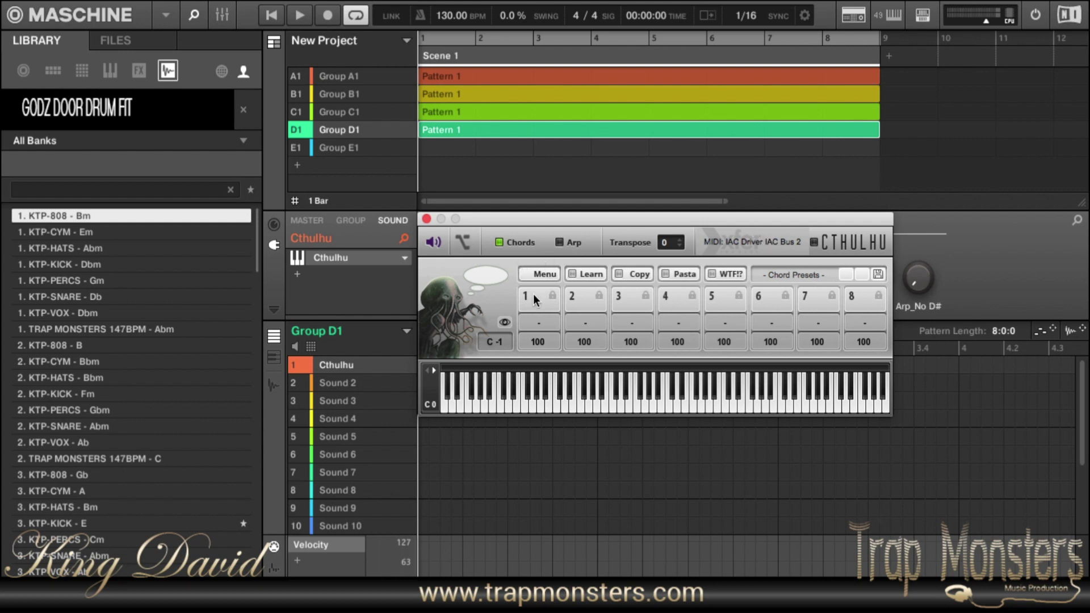
left_click(789, 274)
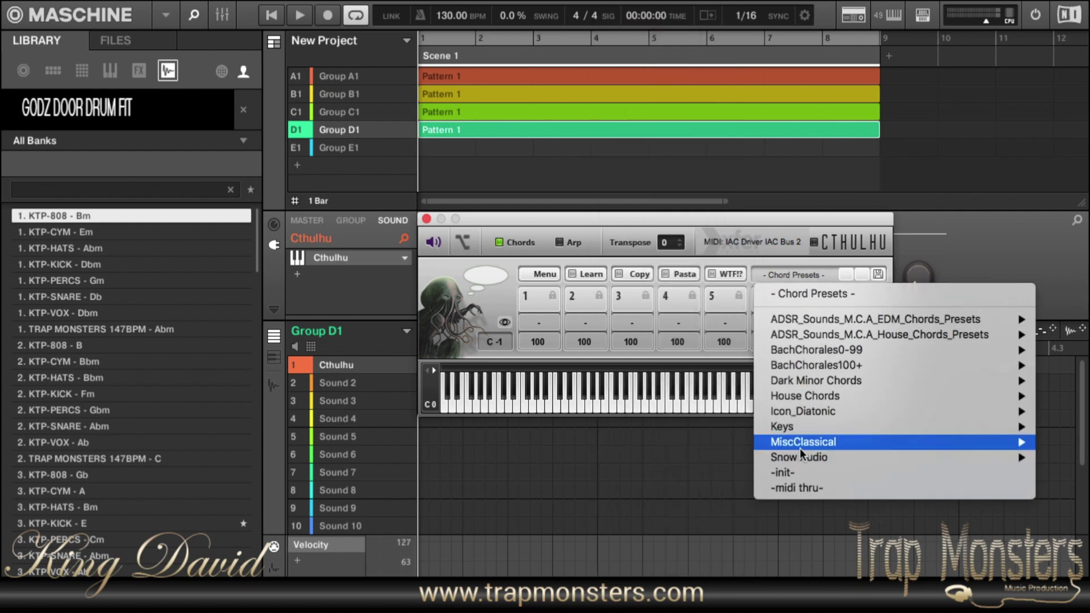
mouse_move(799, 448)
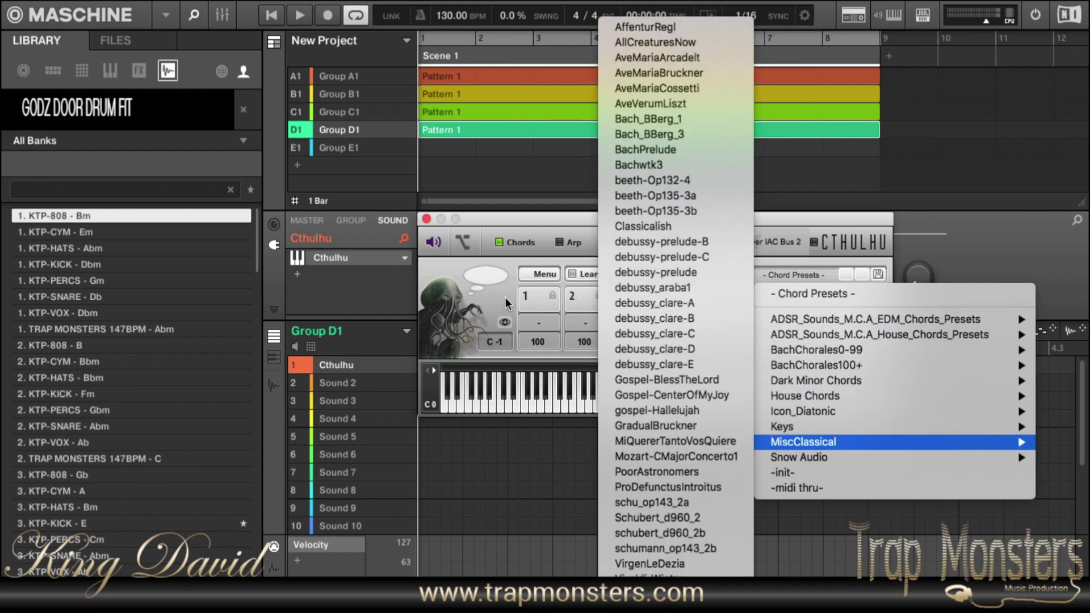
left_click(504, 297)
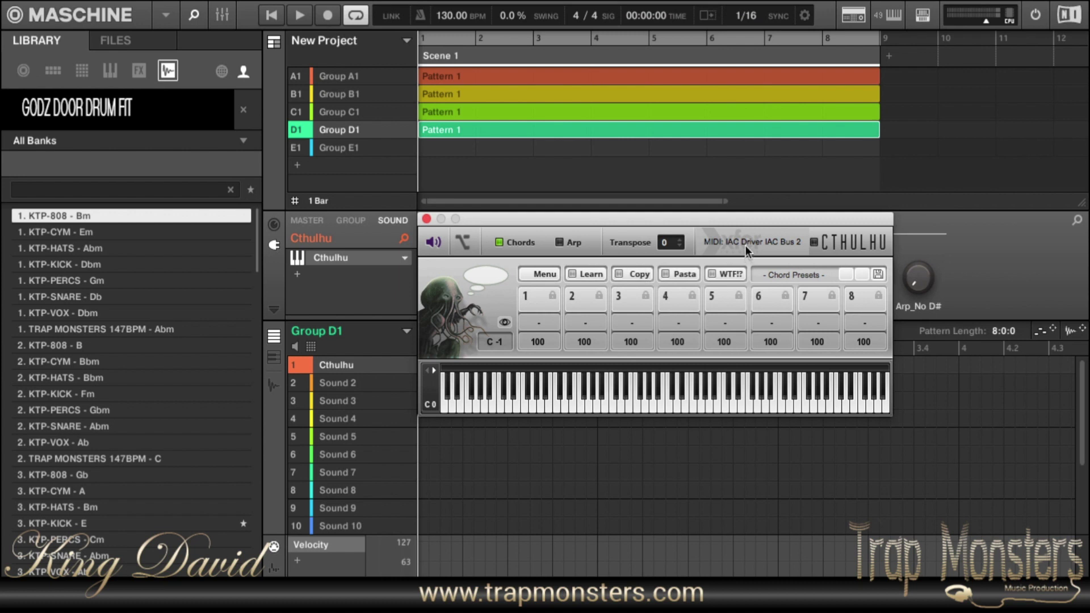
left_click(426, 219)
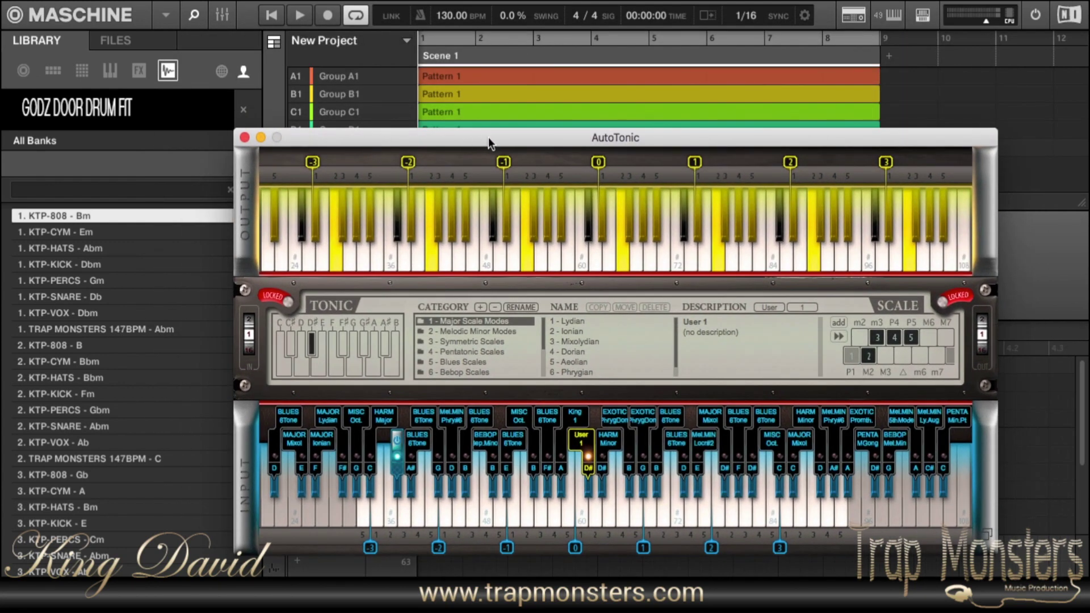
Step: Reposition the AutoTonic window and set its tonic to C#
left_click_drag(488, 137, 514, 172)
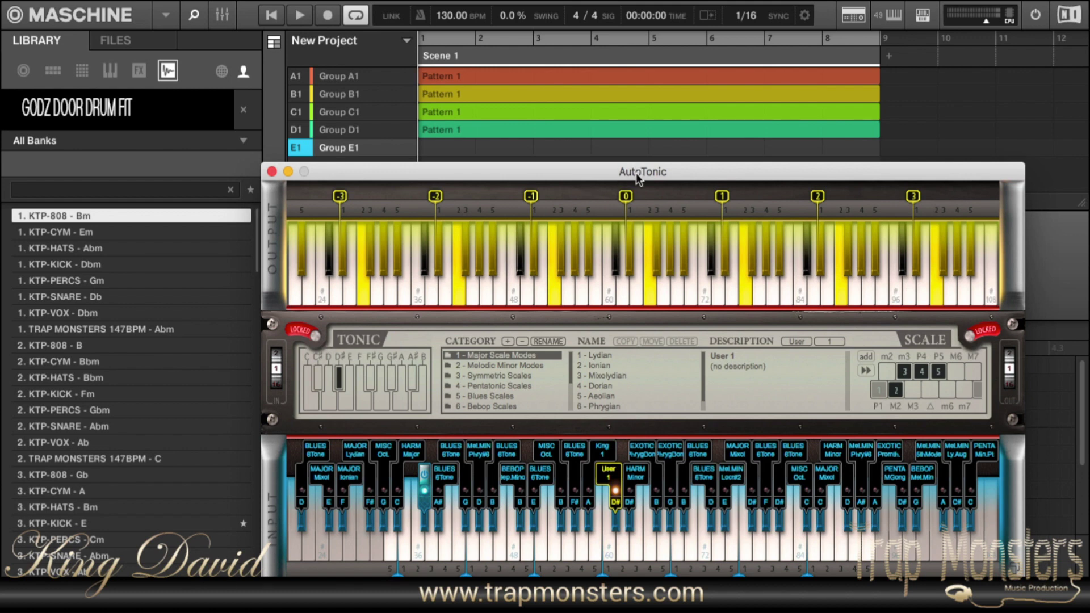
mouse_move(635, 173)
left_mouse_down()
mouse_move(638, 158)
mouse_move(655, 253)
mouse_move(638, 173)
left_mouse_up()
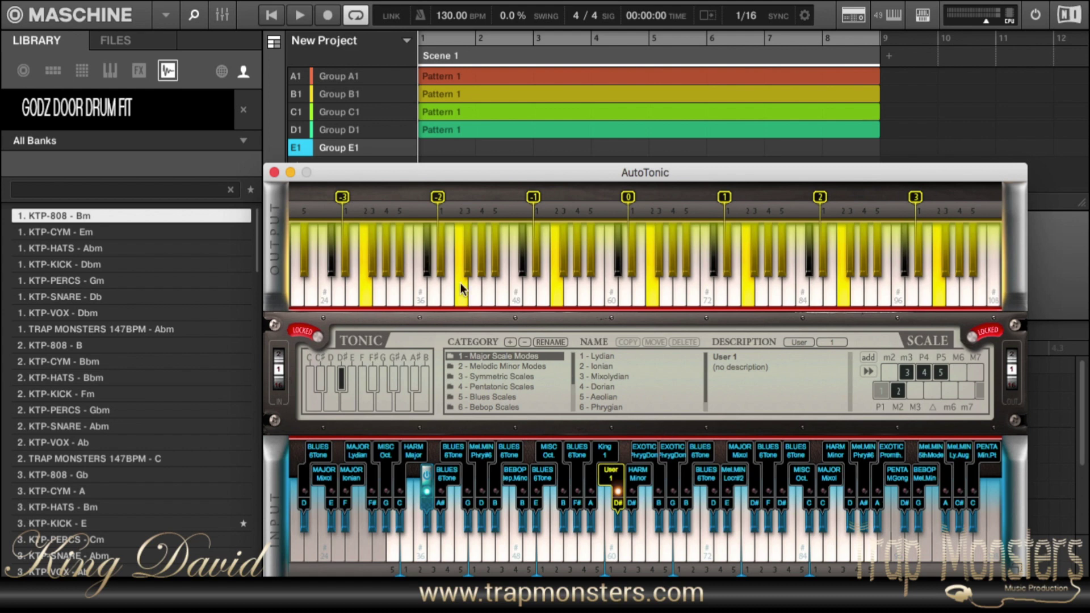
left_click(318, 366)
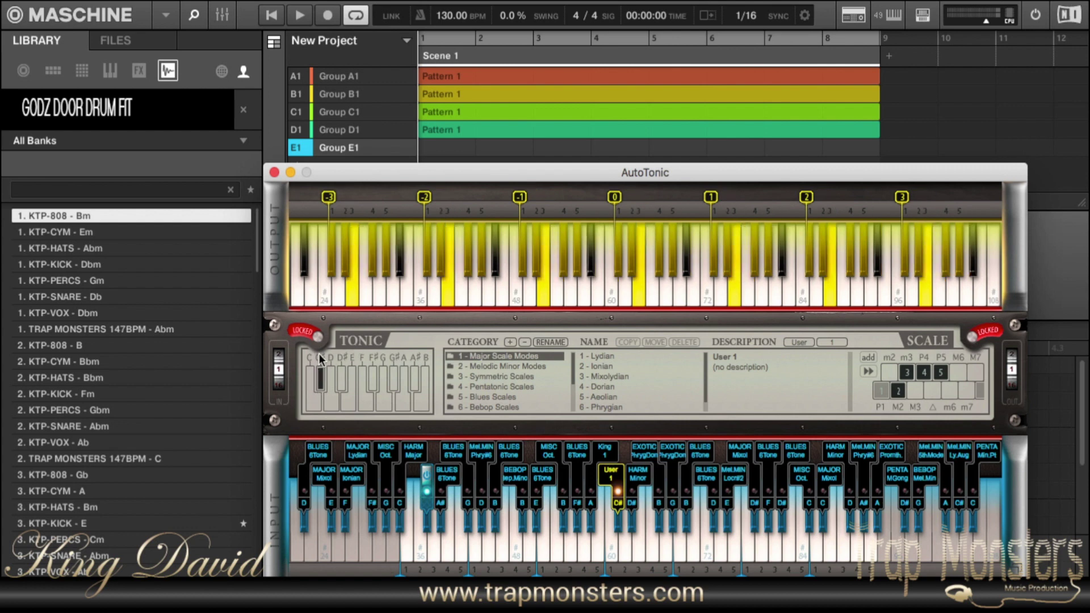